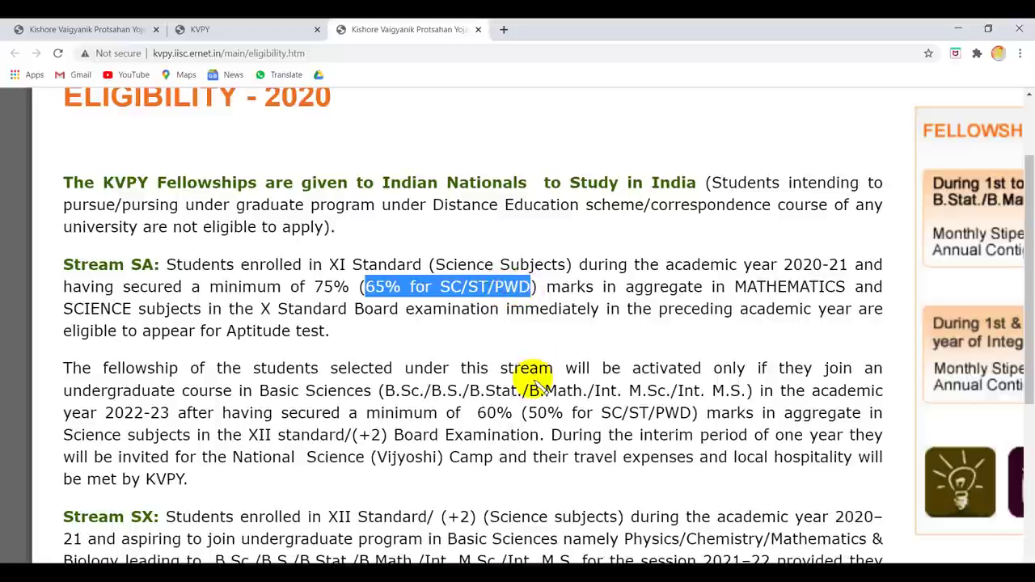
- Review the eligibility criteria for Stream SA and Stream SX, including the minimum marks required in the X and XII Standard board examinations
scroll(533, 380, down, 1)
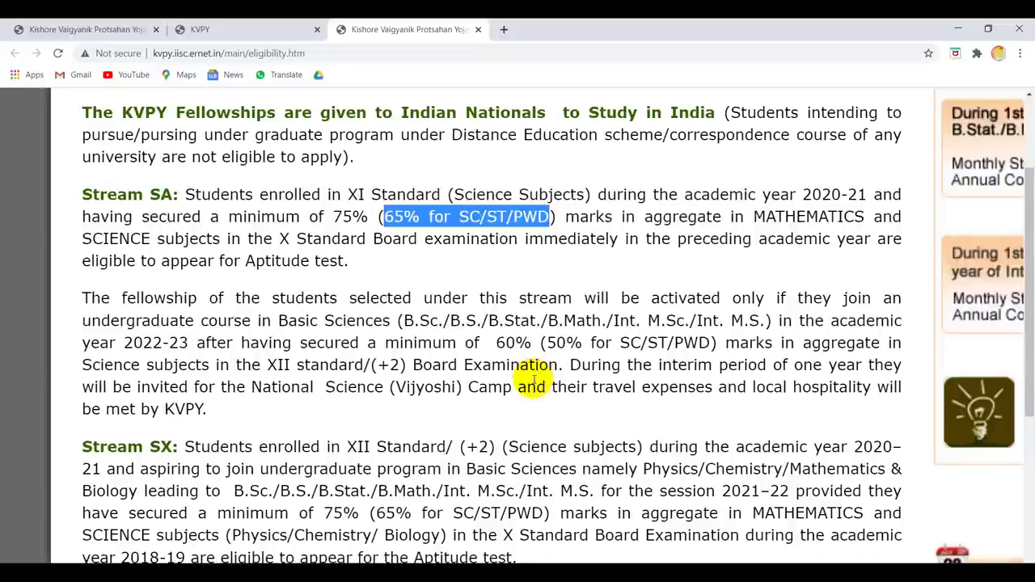
click(434, 363)
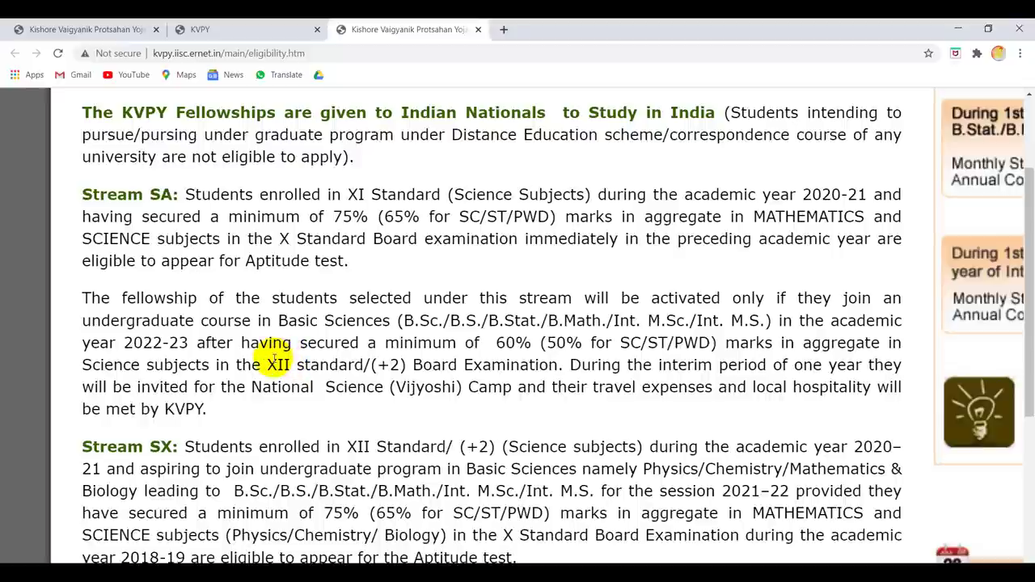
drag(276, 365, 415, 364)
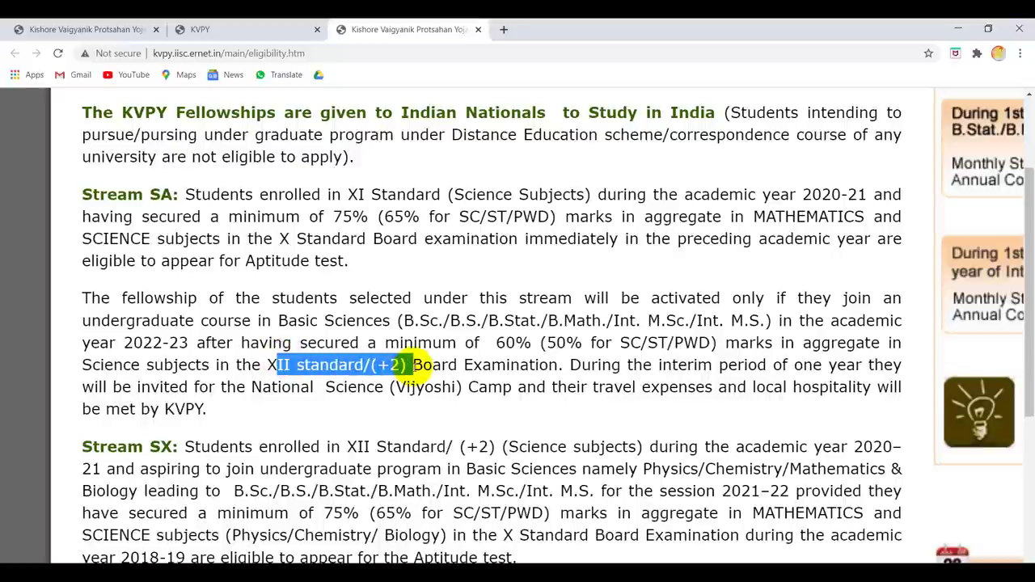
click(393, 365)
scroll(393, 372, down, 3)
scroll(396, 380, right, 1)
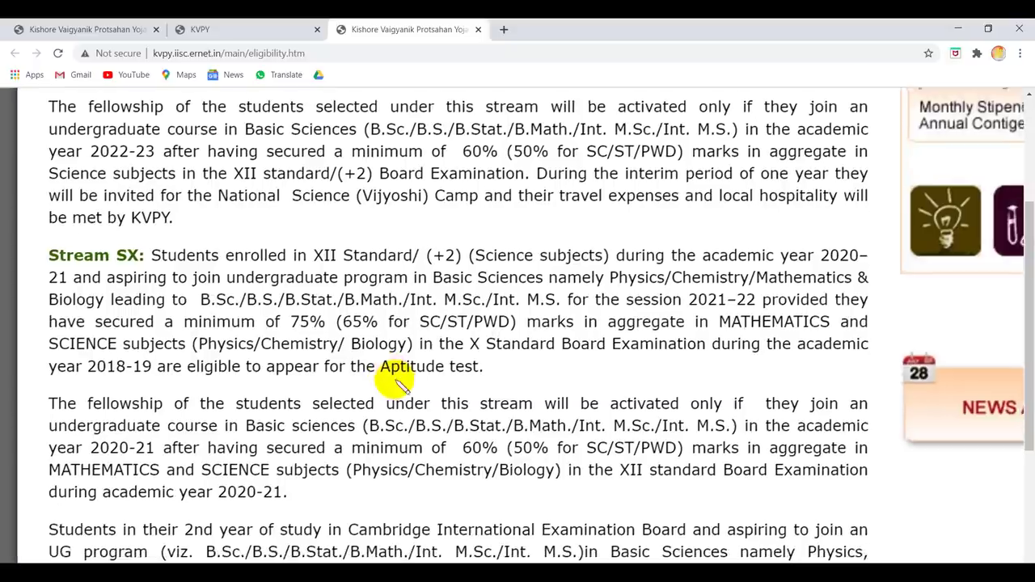
drag(115, 256, 149, 255)
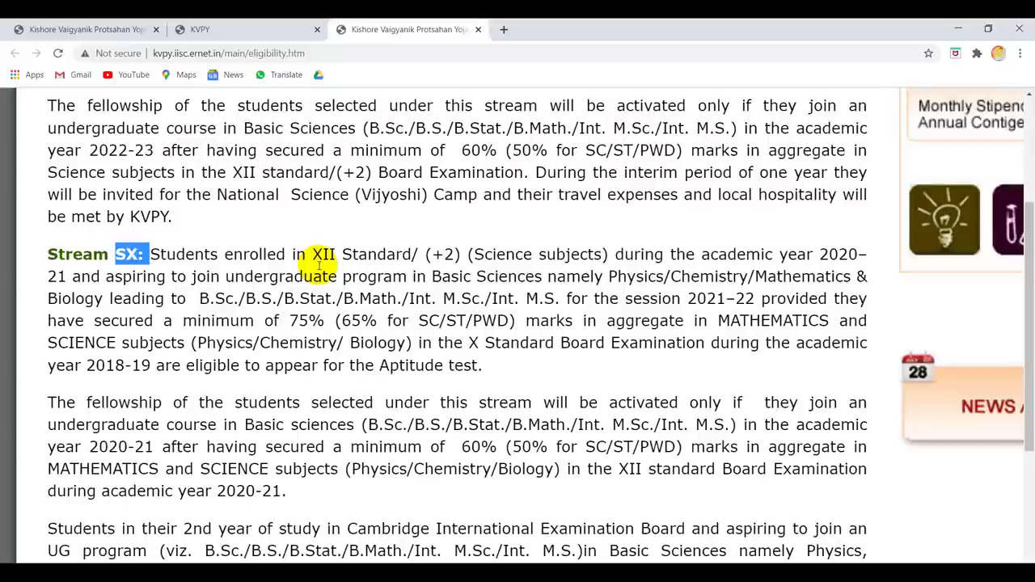
drag(291, 320, 325, 324)
drag(538, 320, 720, 342)
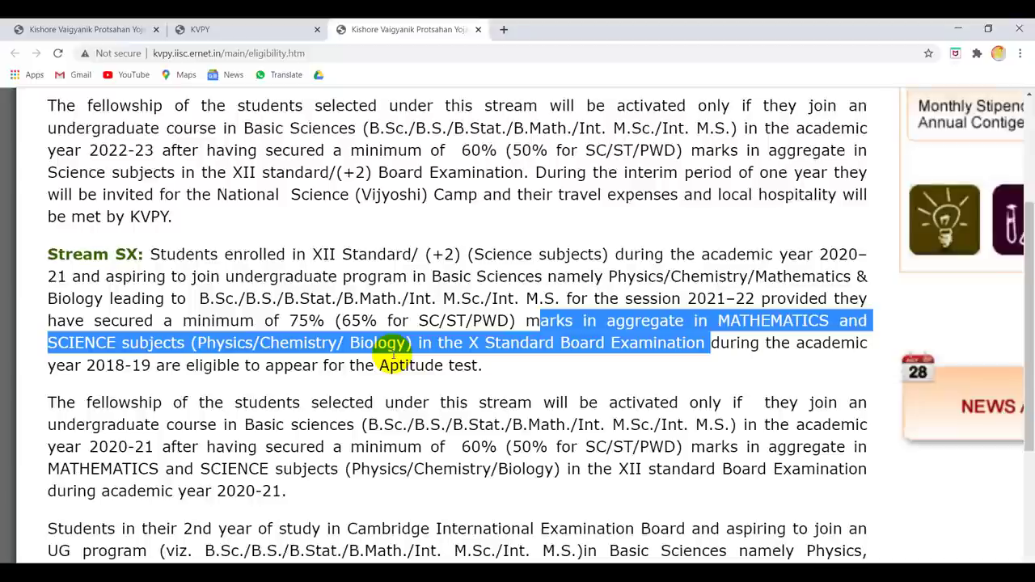
click(407, 397)
- Open the KVPY Applications page and follow the Application 2020 link for registration and application login
ctrl+scroll(615, 271, down, 4)
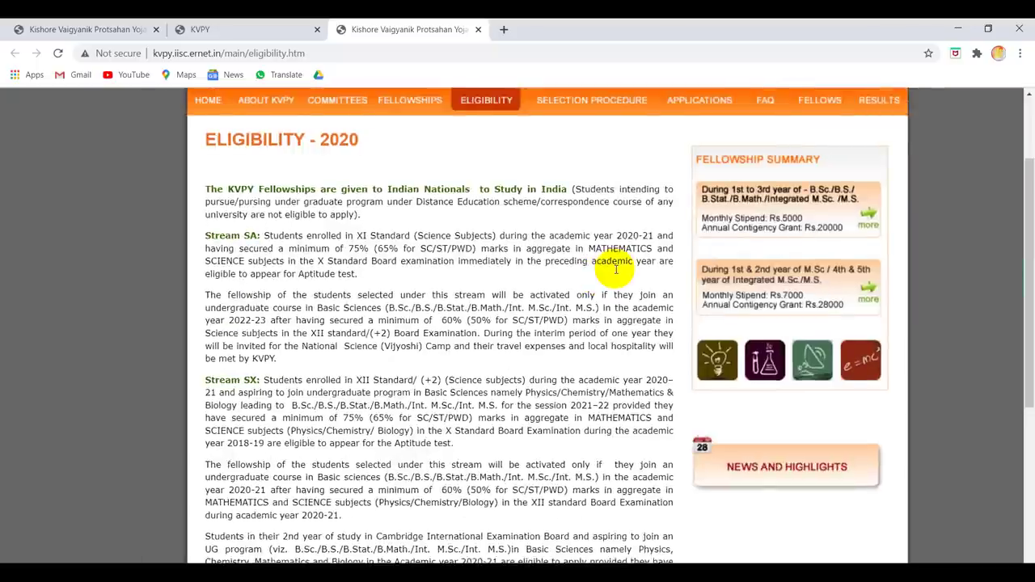
ctrl+scroll(614, 271, down, 1)
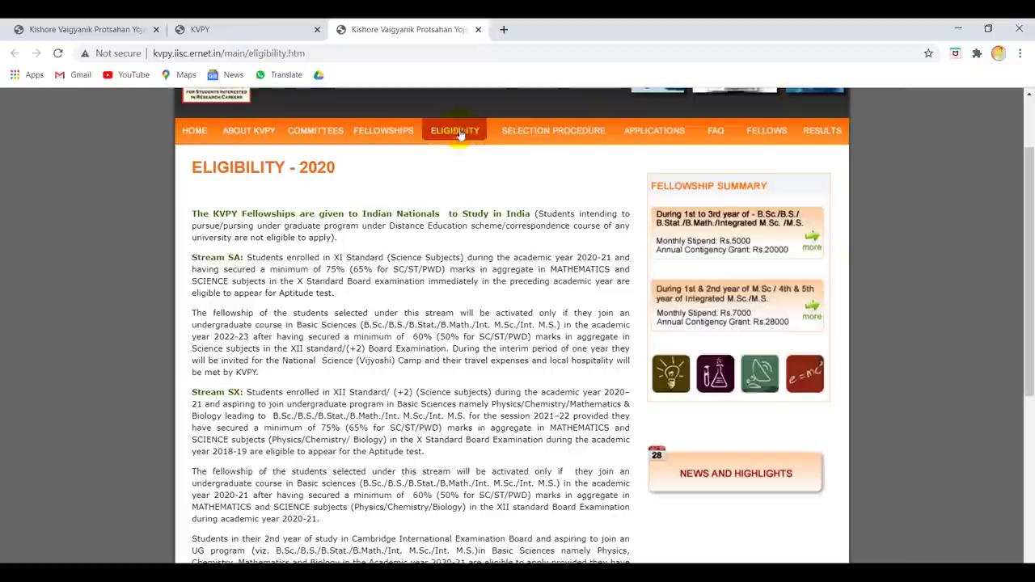
click(647, 131)
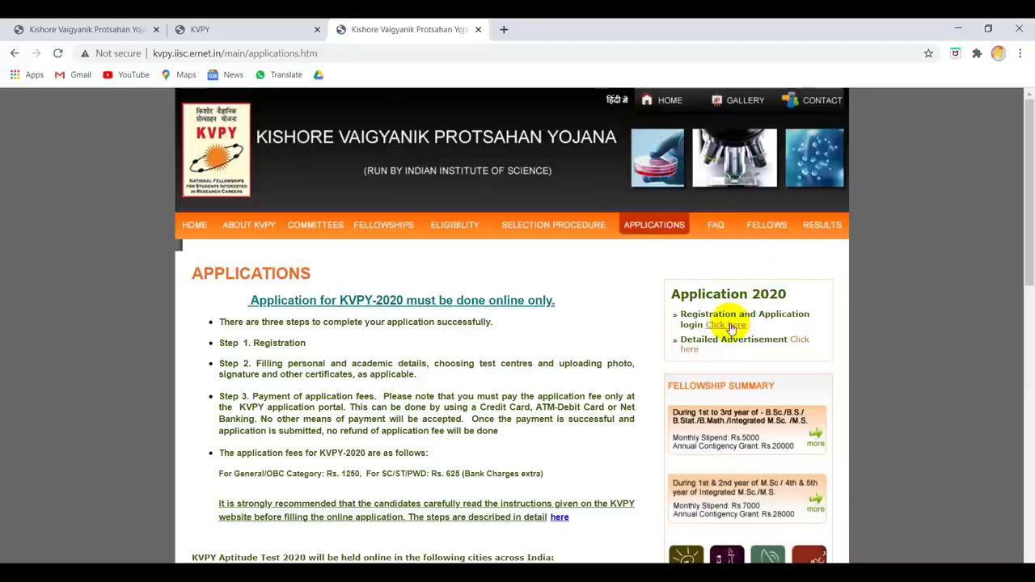
click(732, 325)
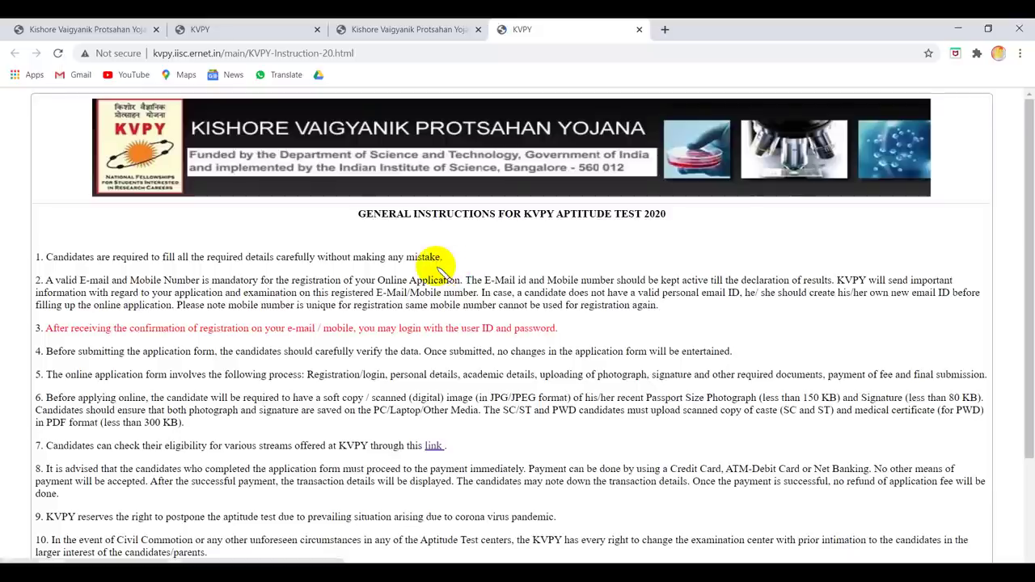
- Confirm the disclaimer below the general instructions and proceed through the candidate login page to the new registration form
scroll(453, 271, down, 3)
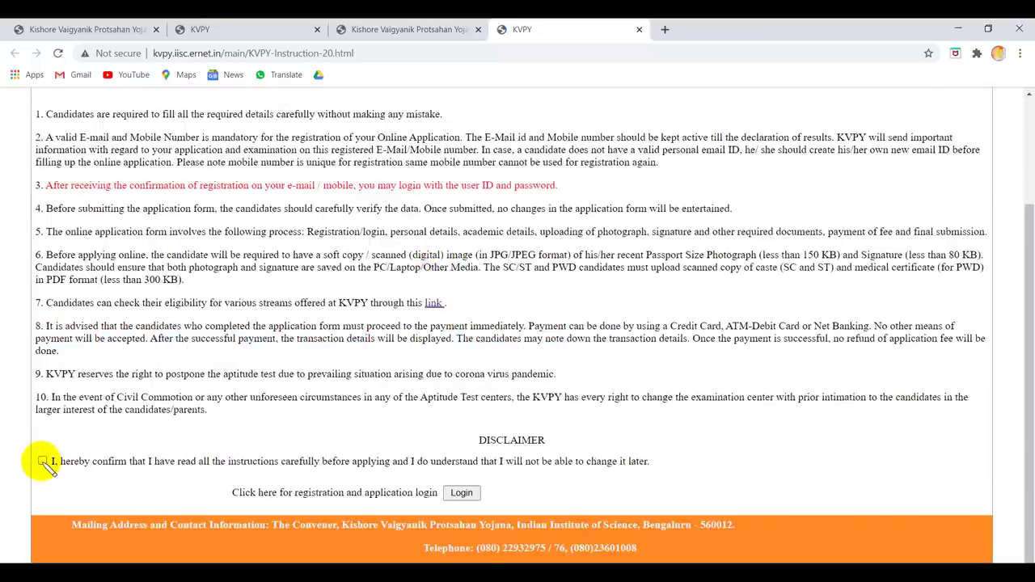
click(461, 492)
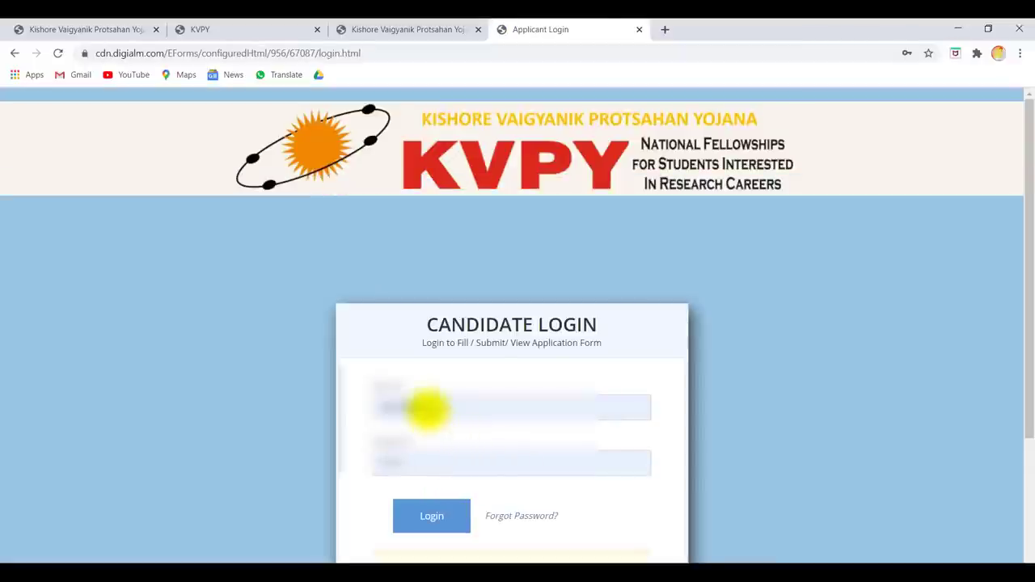
scroll(429, 411, down, 2)
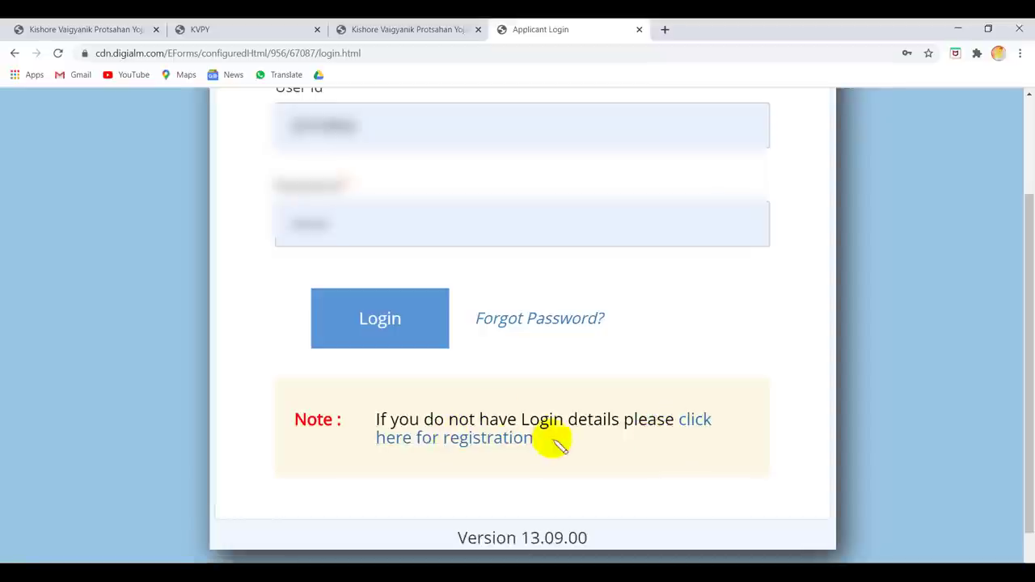
click(510, 447)
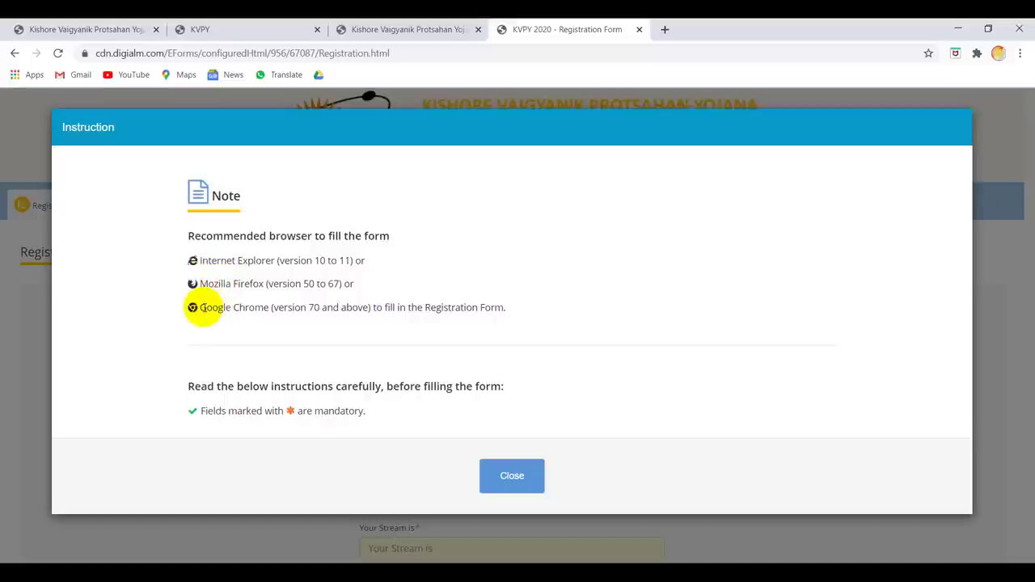
- Read the recommended browser versions in the registration form's instruction note and close the note
drag(202, 307, 291, 305)
drag(203, 283, 279, 284)
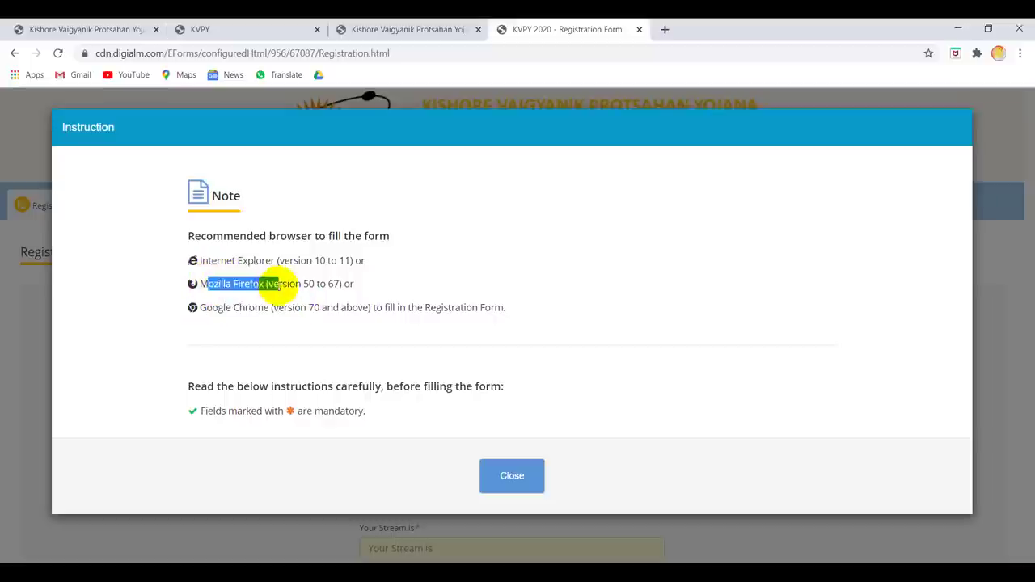
drag(195, 261, 201, 261)
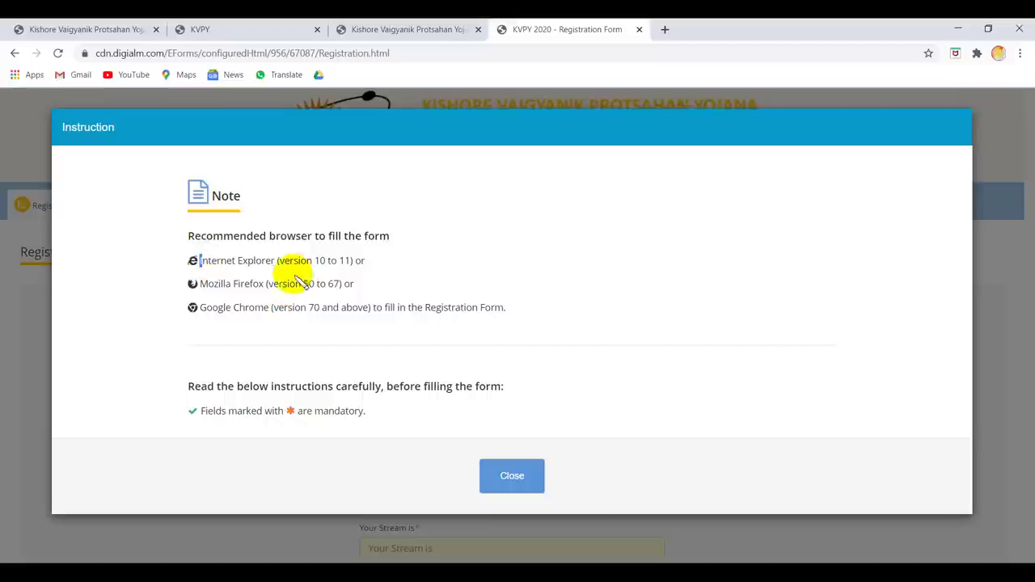
click(222, 308)
drag(213, 309, 496, 313)
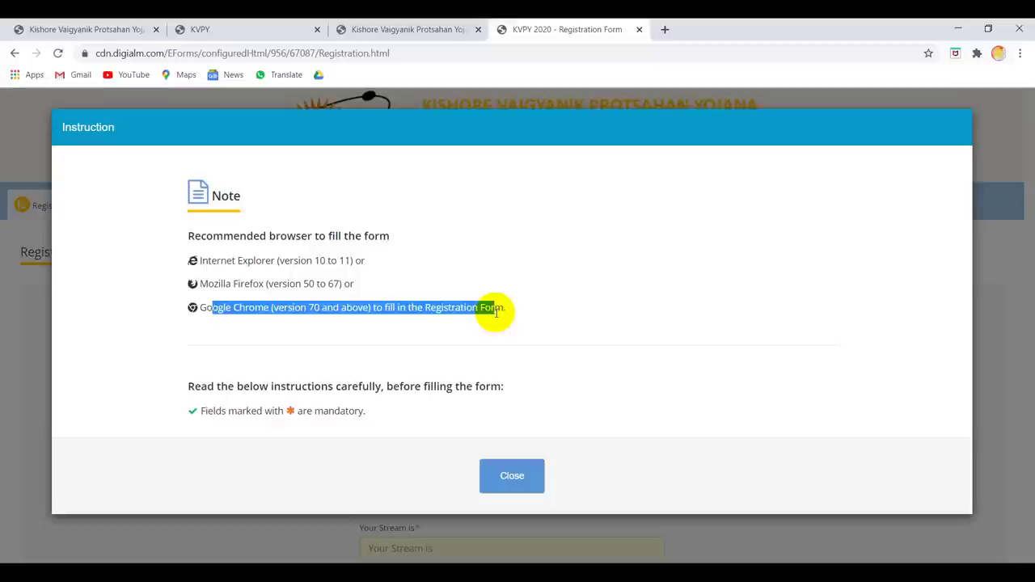
click(508, 476)
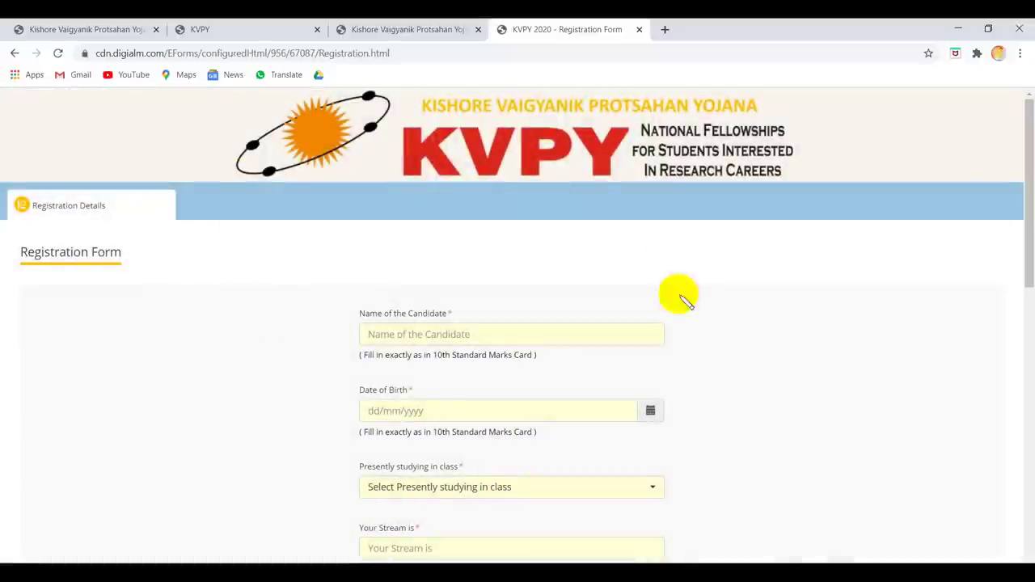
- Examine the candidate name, date of birth, present class and stream fields of the registration form, including the available class options
scroll(465, 376, down, 1)
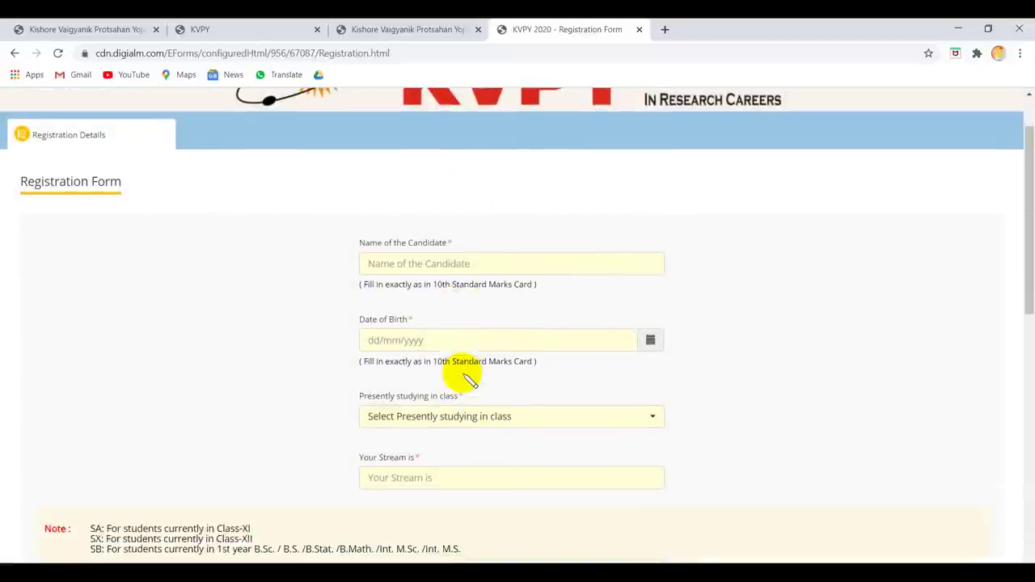
scroll(462, 372, up, 1)
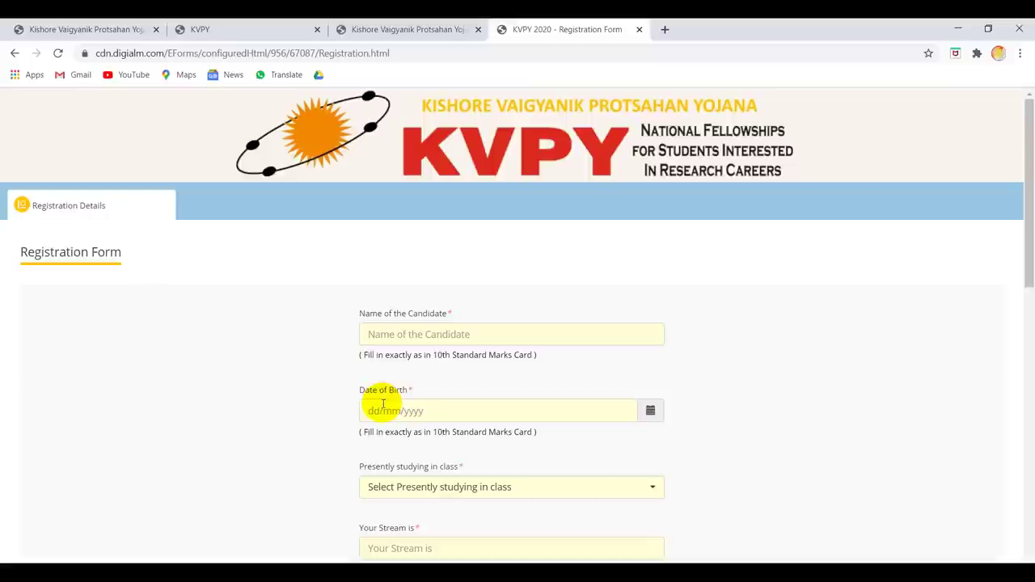
scroll(382, 406, down, 2)
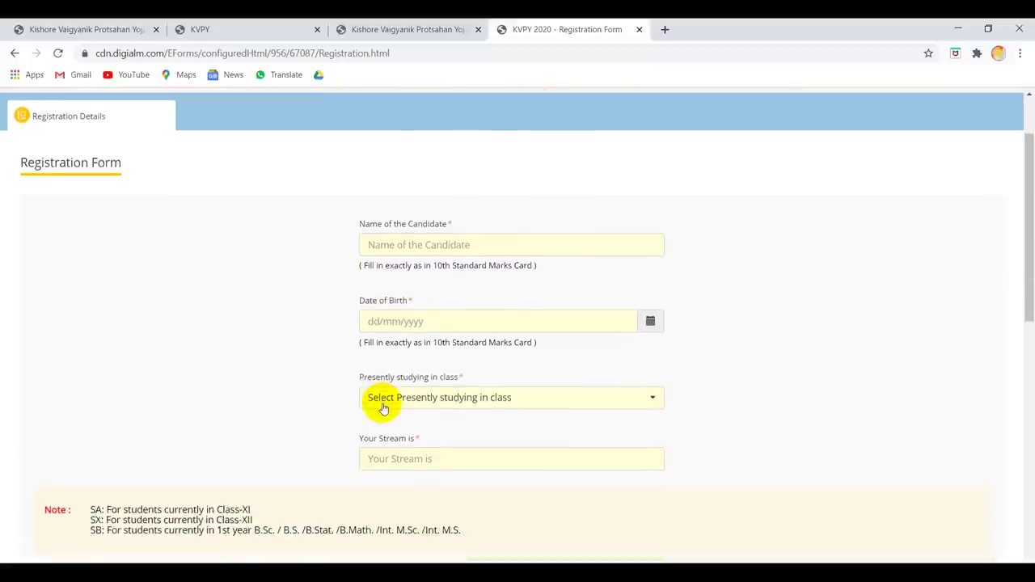
scroll(418, 258, up, 4)
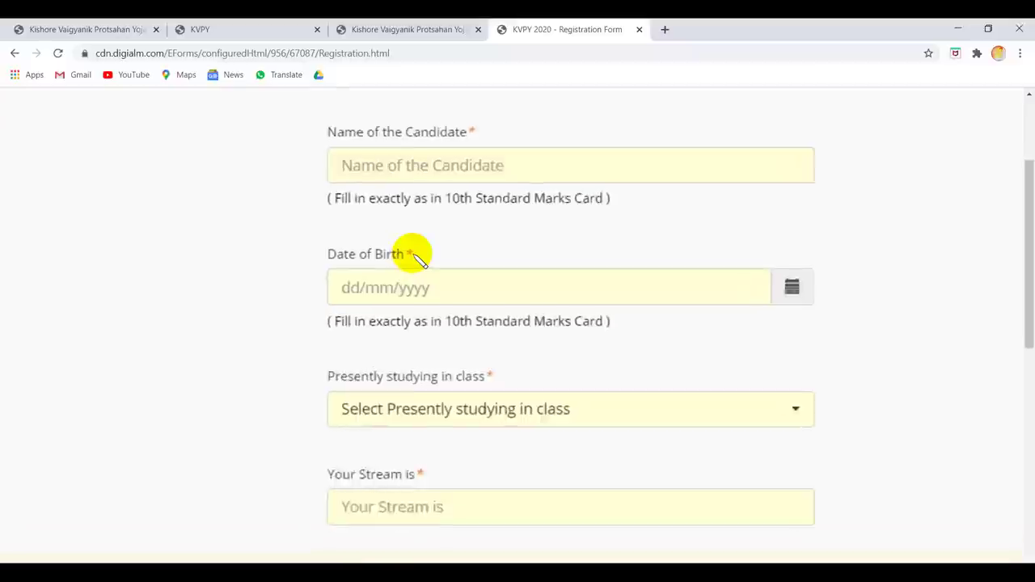
scroll(413, 255, up, 2)
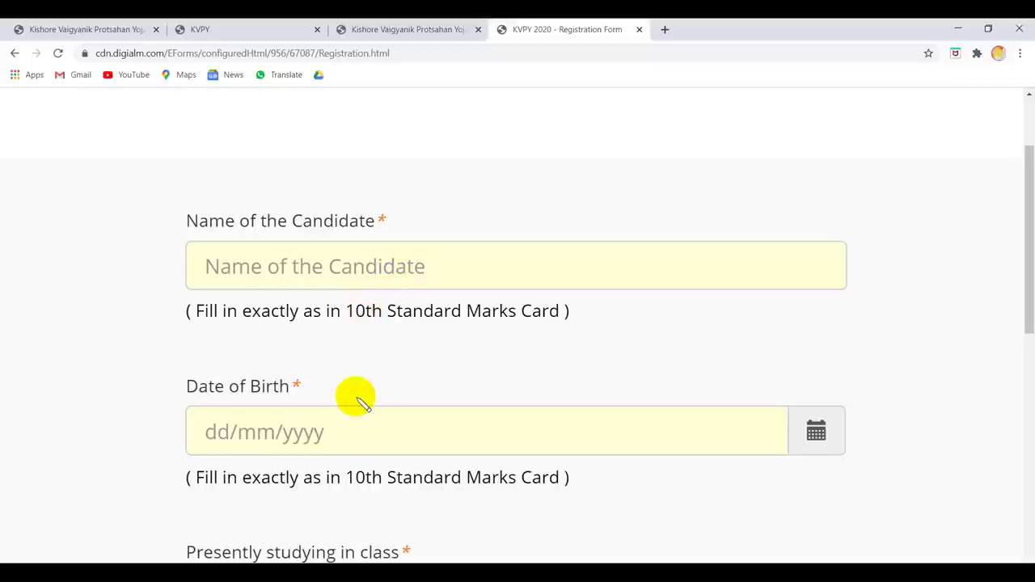
scroll(356, 396, down, 1)
scroll(355, 397, down, 3)
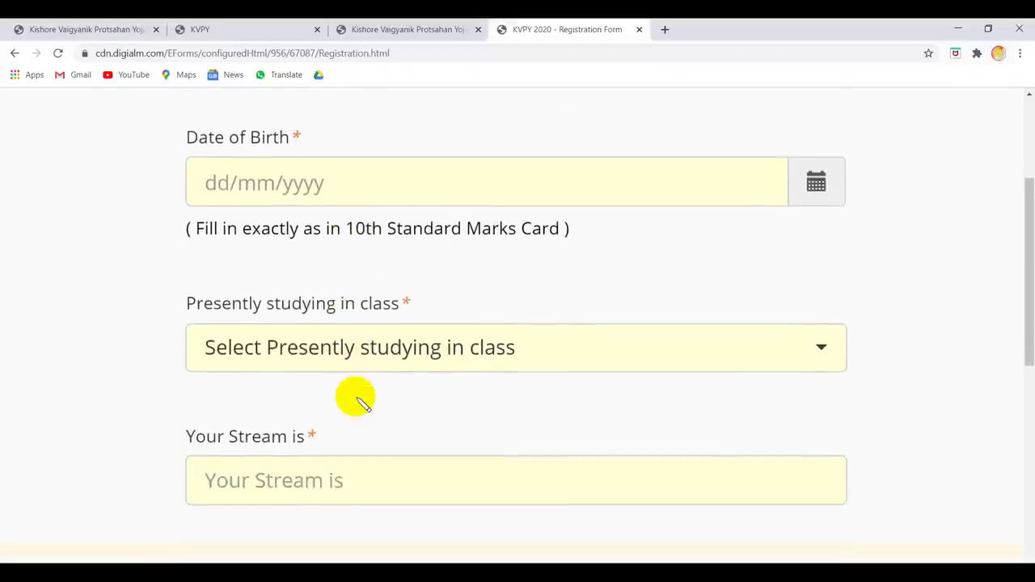
click(456, 283)
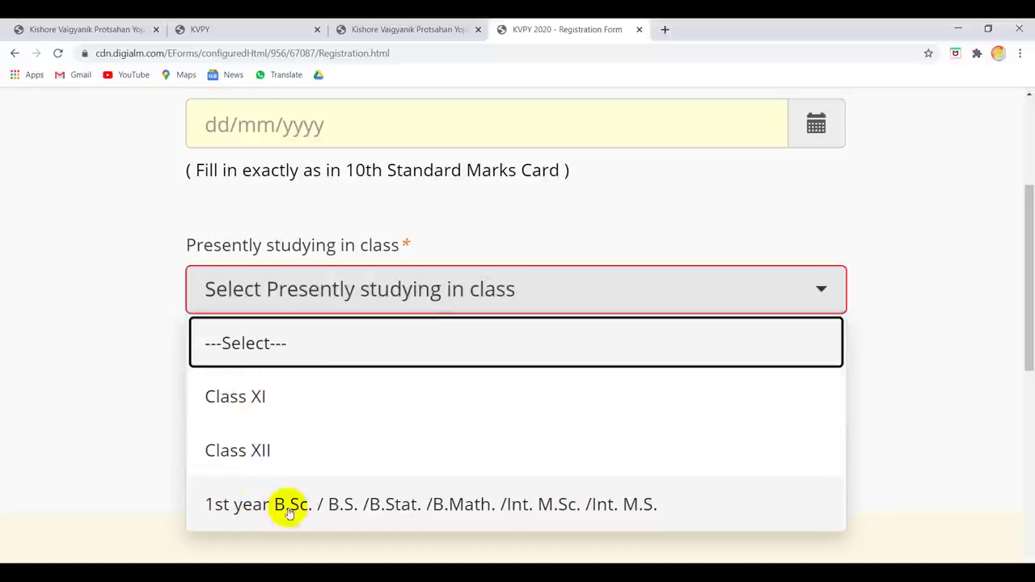
click(99, 453)
scroll(331, 402, down, 2)
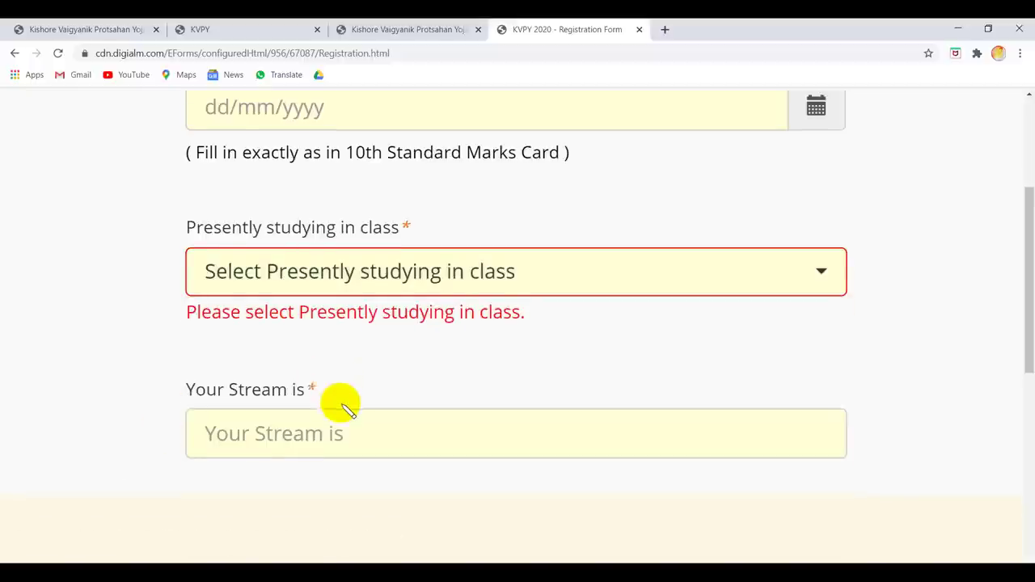
click(299, 300)
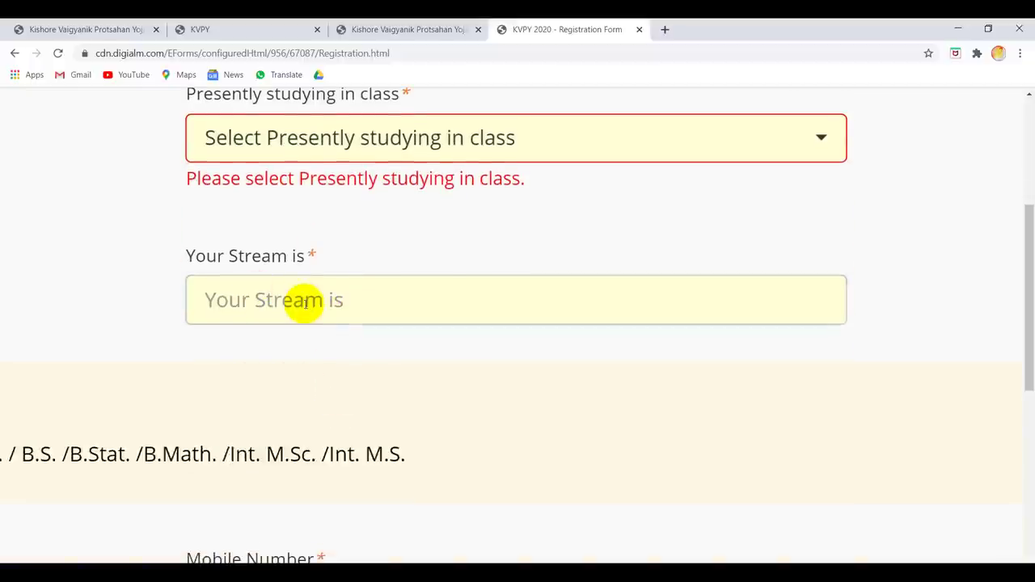
- Select Class XII as the class presently studied and check the resulting SX entry in the stream field
click(398, 139)
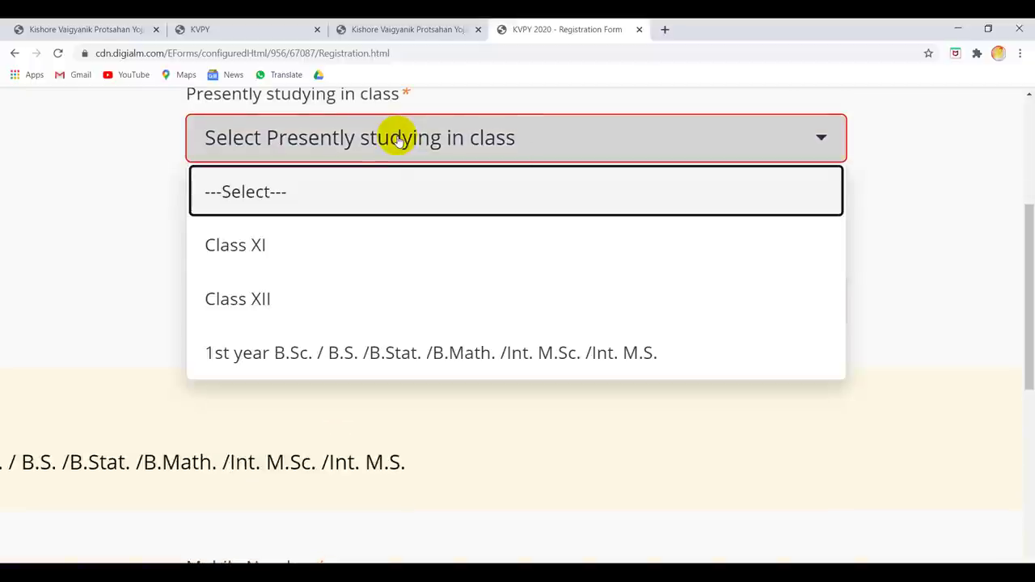
click(235, 294)
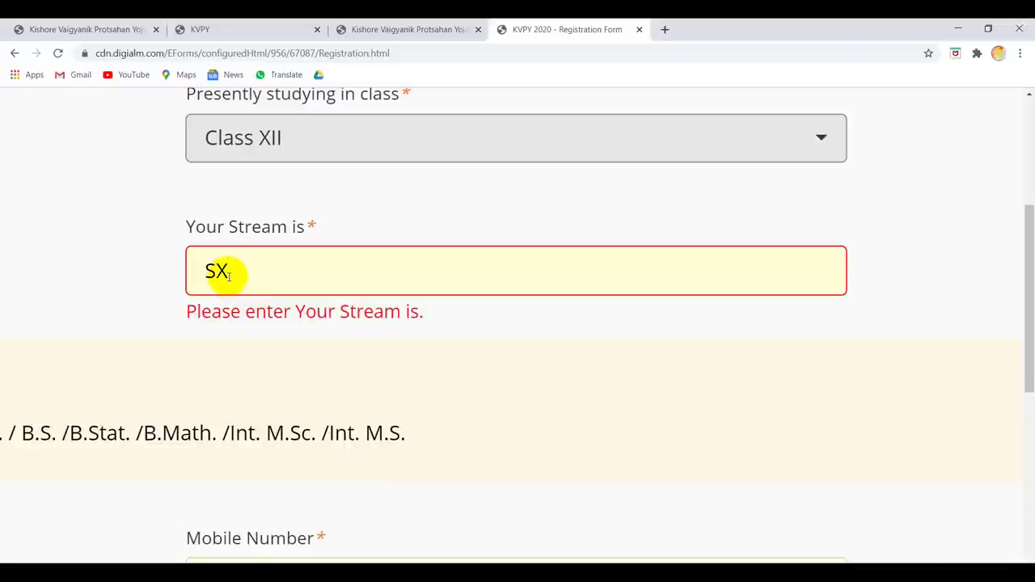
click(229, 275)
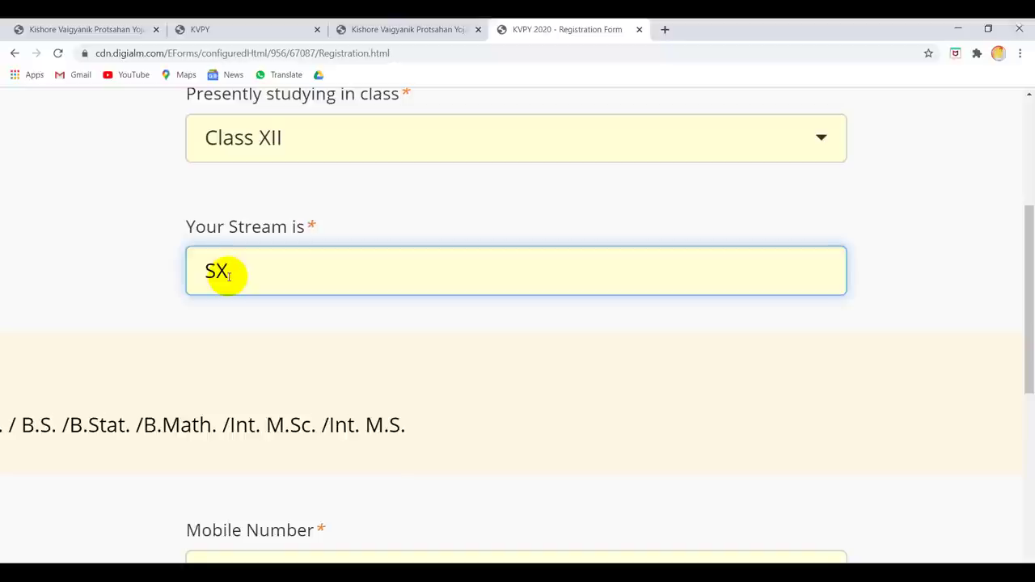
- Examine the note explaining the streams and the mobile number, email and nationality fields of the registration form
scroll(292, 343, left, 6)
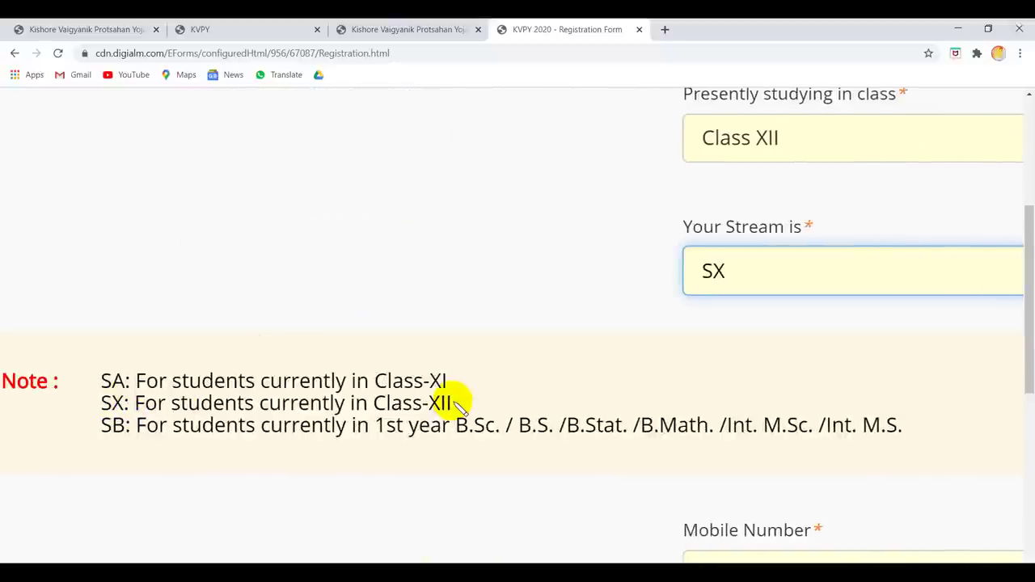
scroll(452, 400, right, 5)
scroll(453, 399, left, 3)
scroll(453, 399, down, 4)
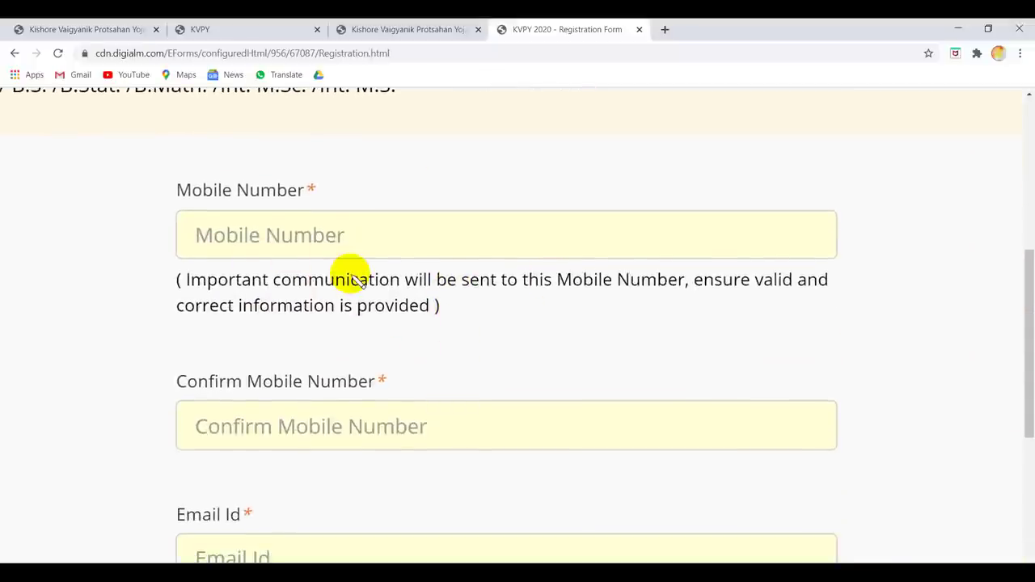
scroll(347, 278, down, 2)
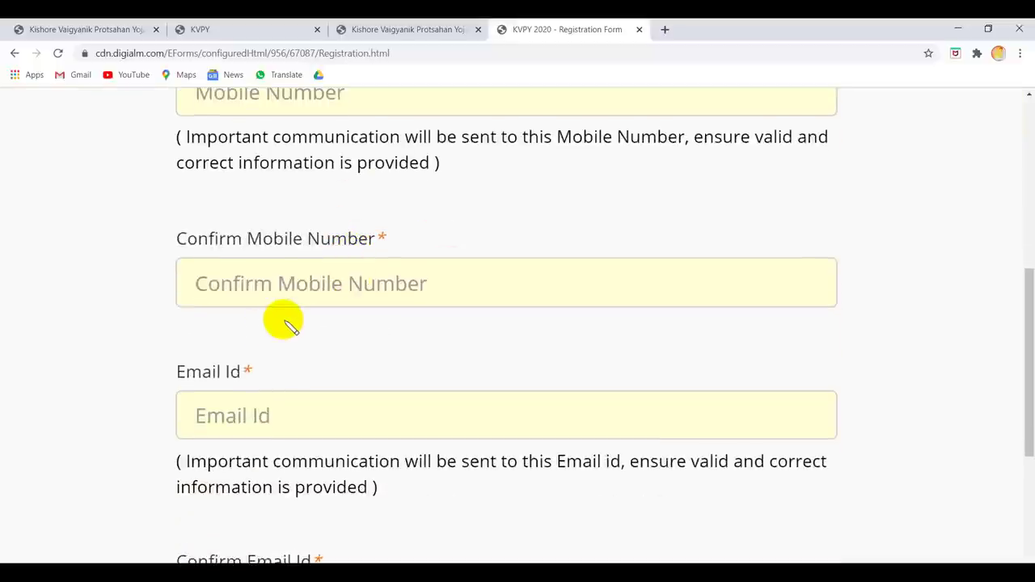
scroll(283, 322, down, 1)
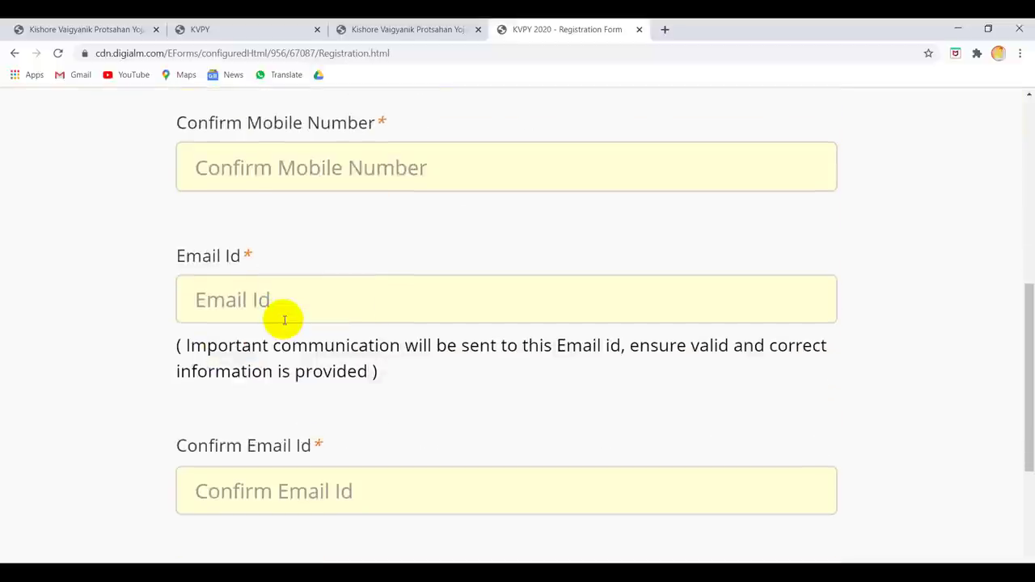
scroll(277, 393, down, 3)
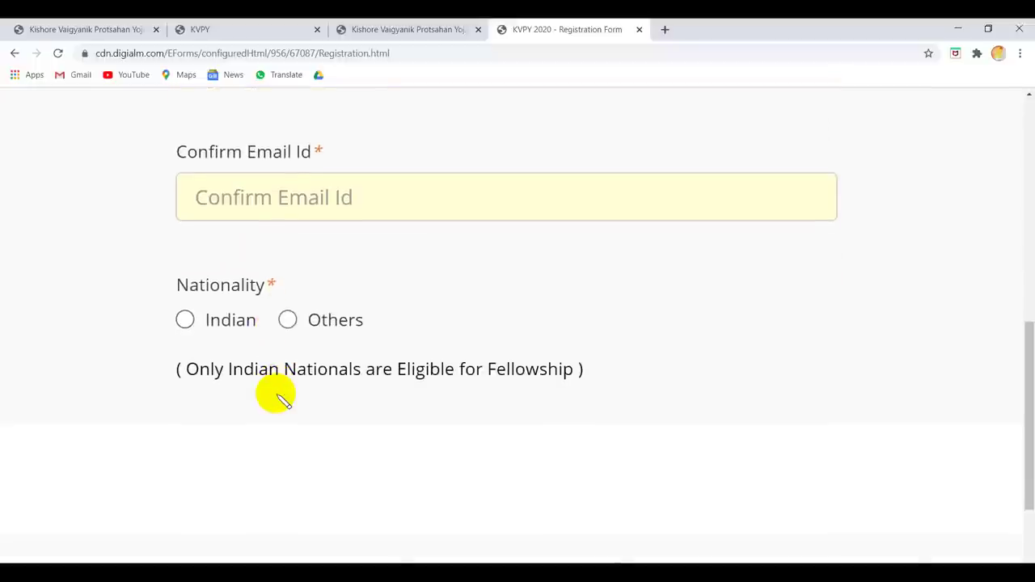
- Agree to the note at the end of the registration form and review the form's fields from the beginning
scroll(188, 319, down, 5)
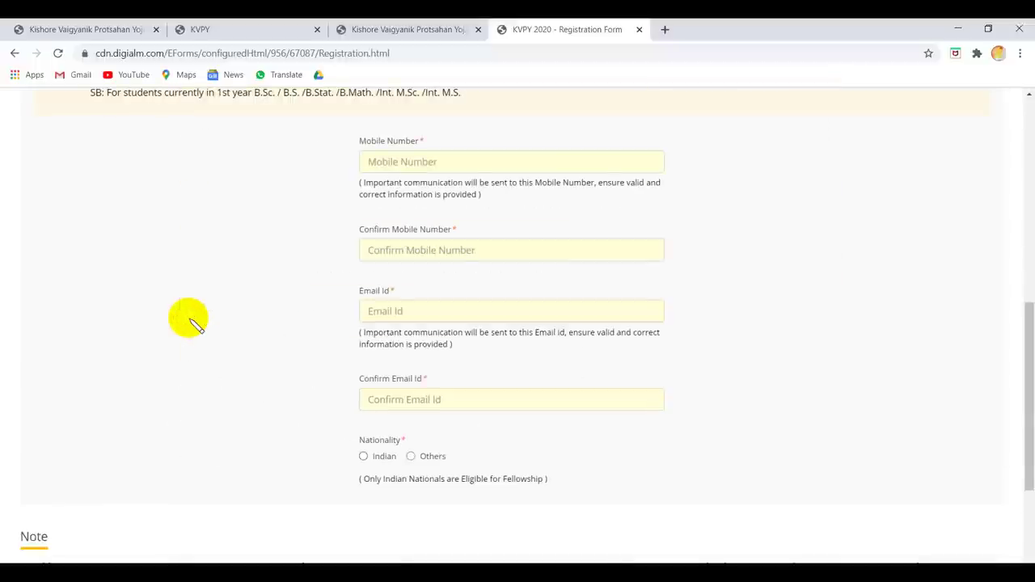
scroll(411, 400, down, 3)
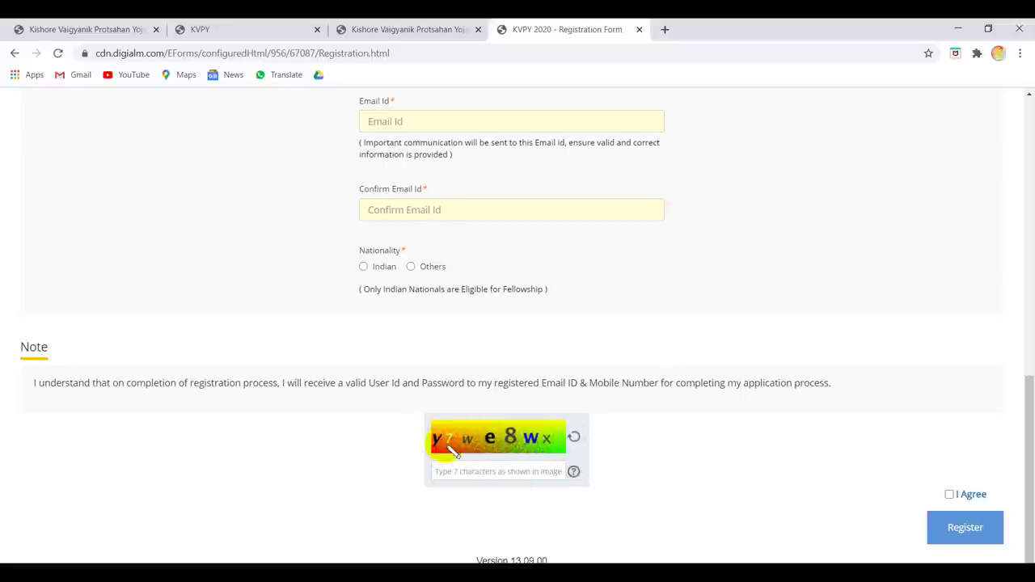
click(950, 494)
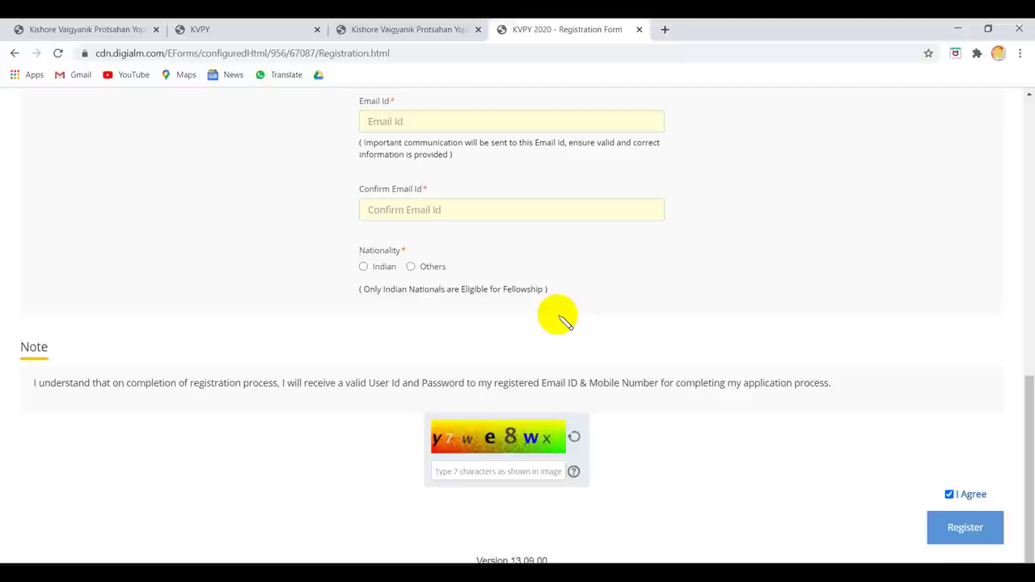
scroll(564, 319, up, 10)
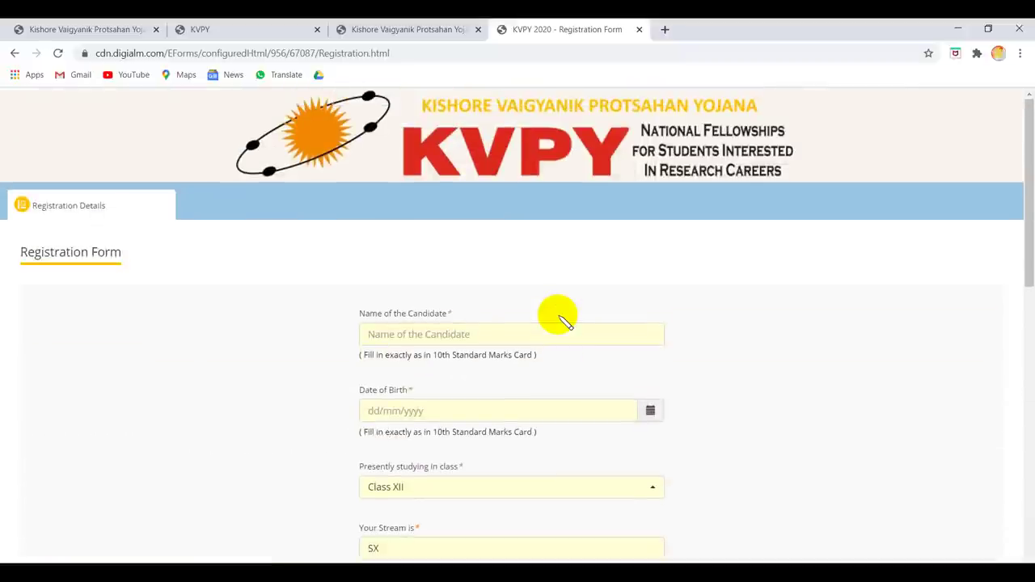
scroll(564, 319, down, 2)
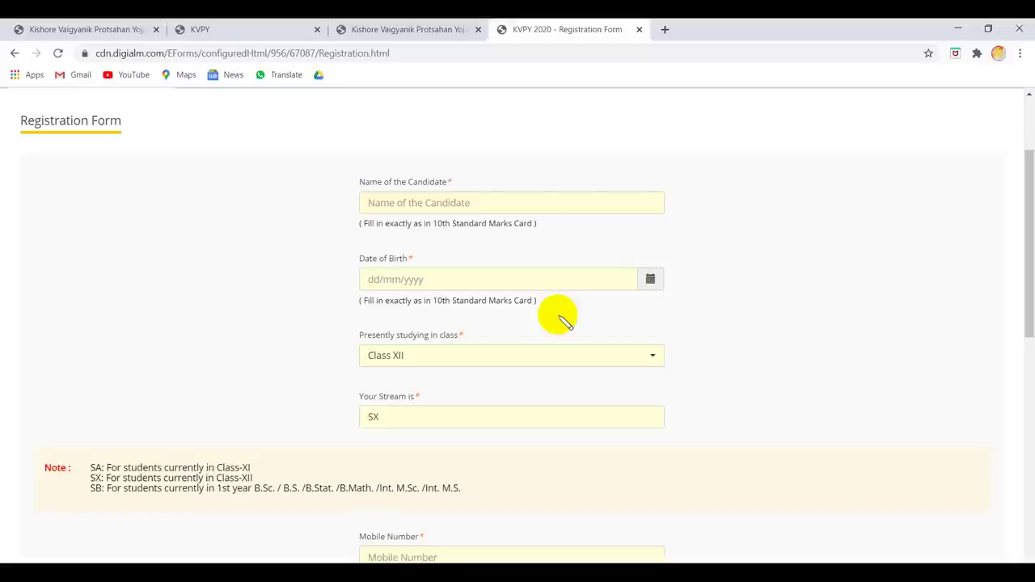
scroll(564, 319, up, 2)
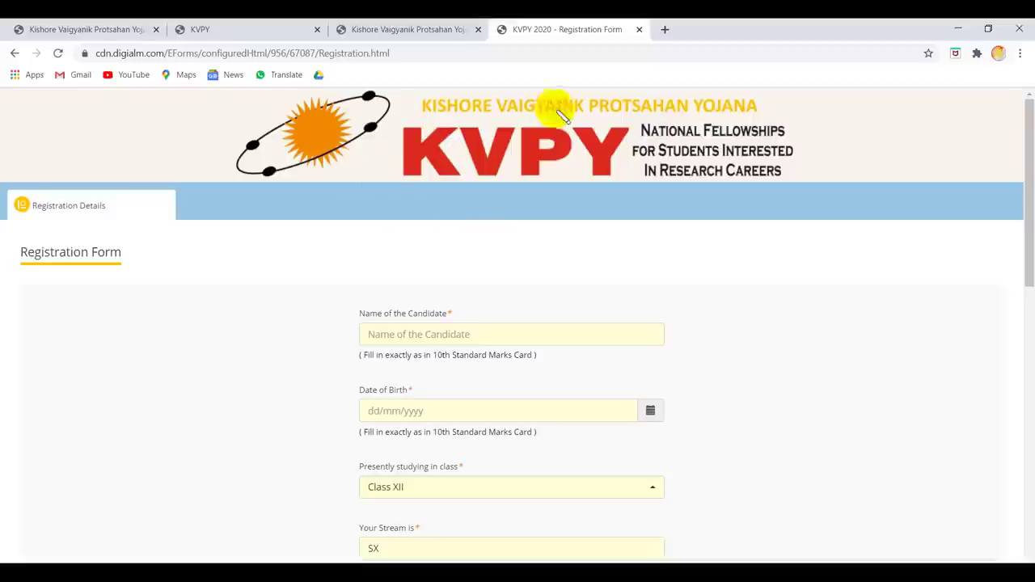
- Open the Application 2020 registration and login instructions, confirm the disclaimer and proceed to the candidate login
click(411, 29)
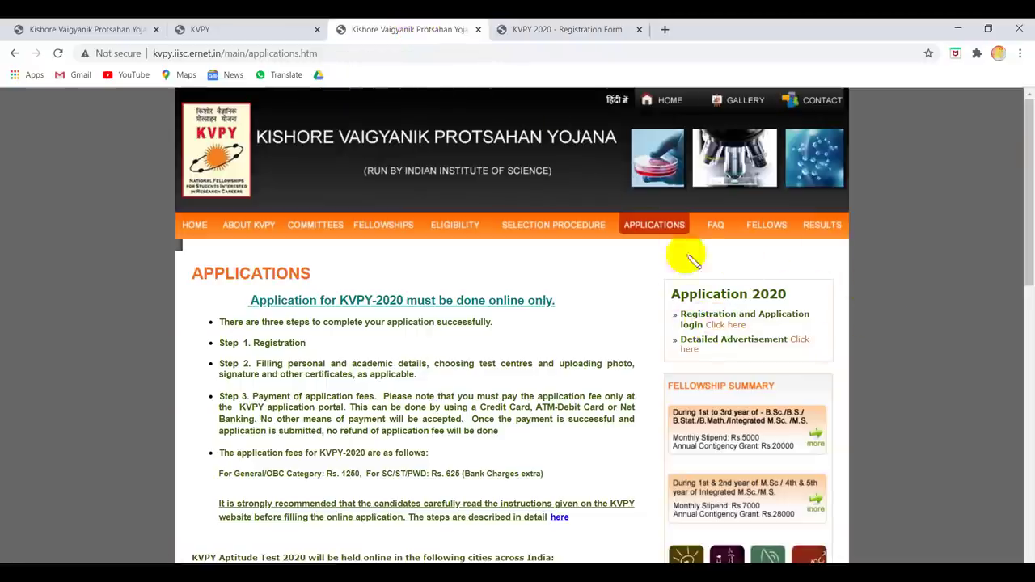
click(730, 325)
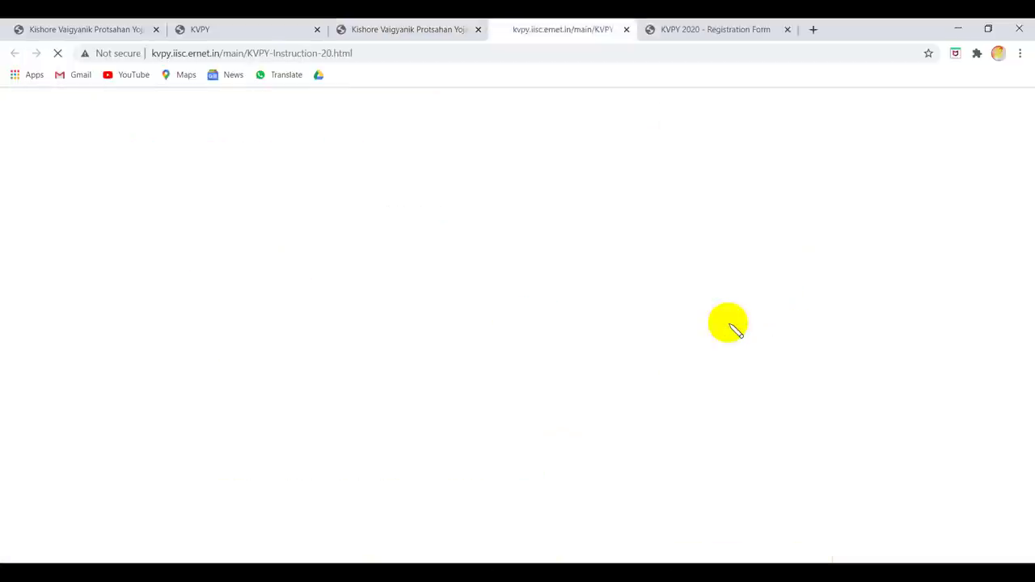
scroll(359, 372, down, 3)
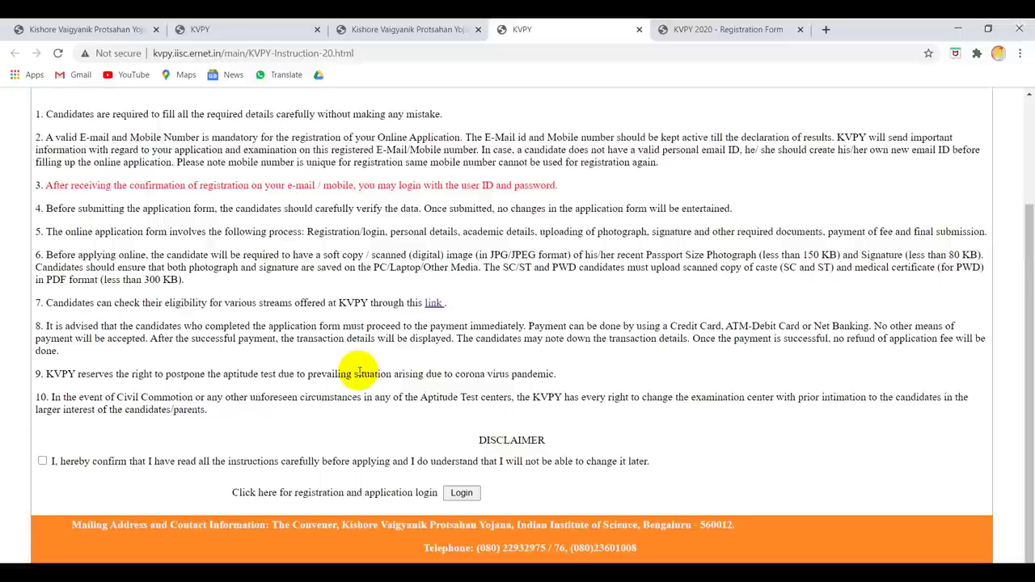
click(42, 461)
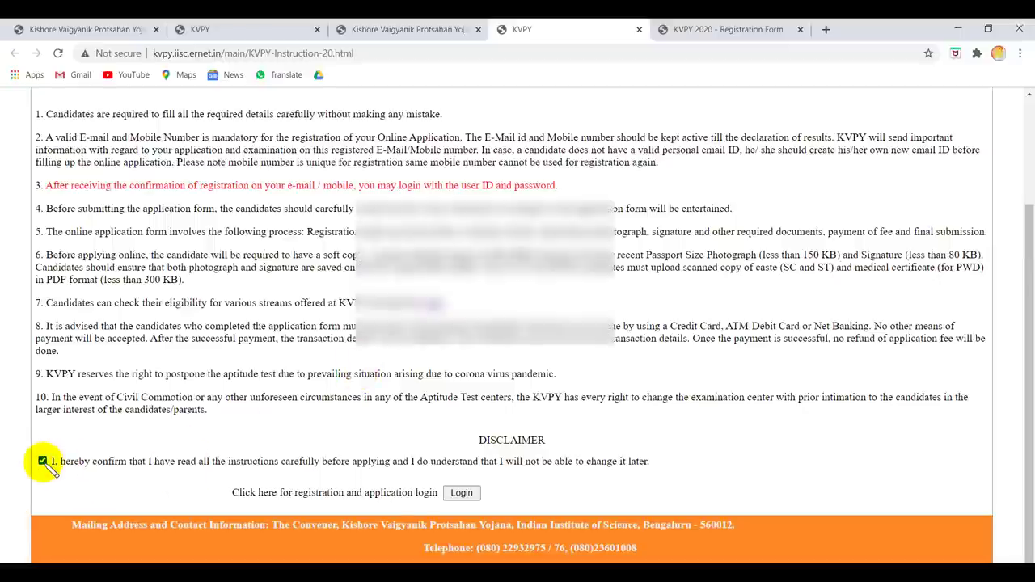
click(462, 493)
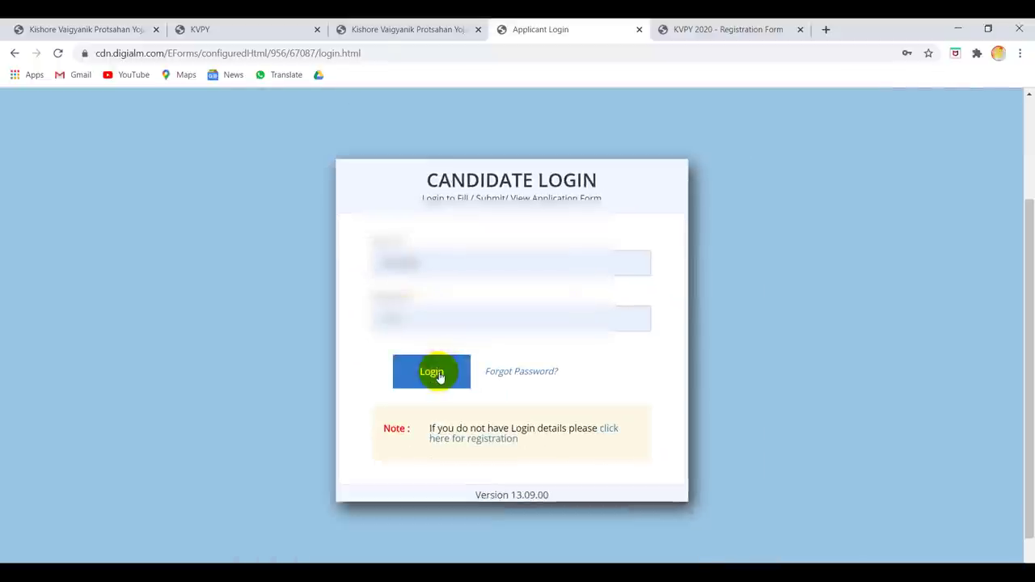
- Log in with the filled-in candidate credentials and examine the applied stream and personal details
click(436, 374)
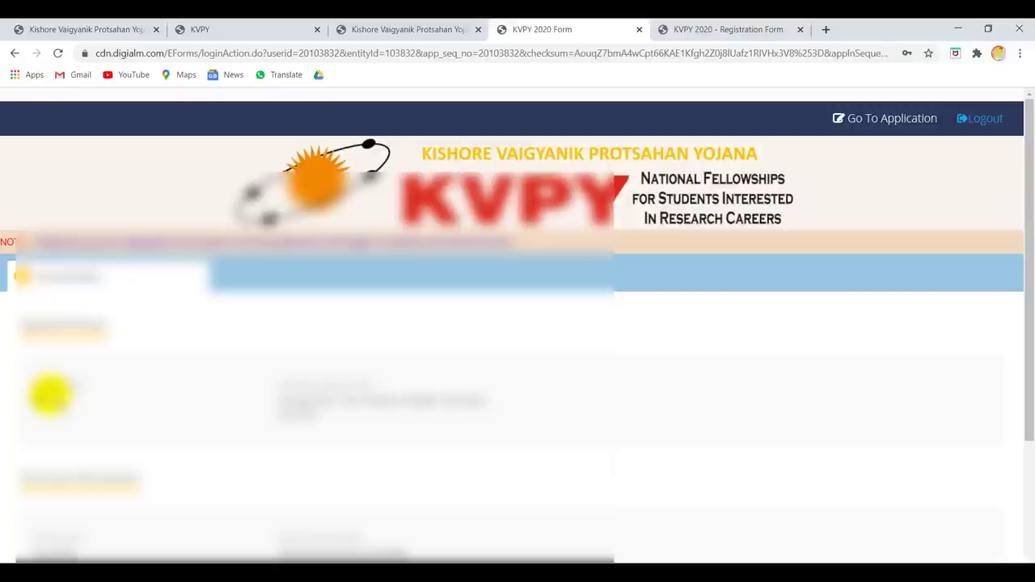
scroll(50, 394, down, 3)
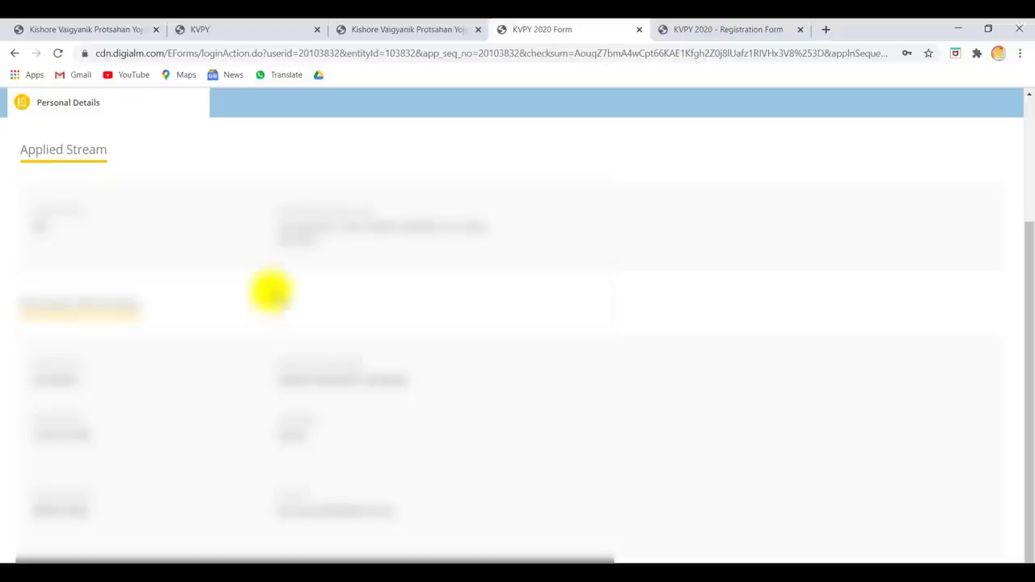
scroll(278, 303, up, 2)
scroll(279, 303, up, 1)
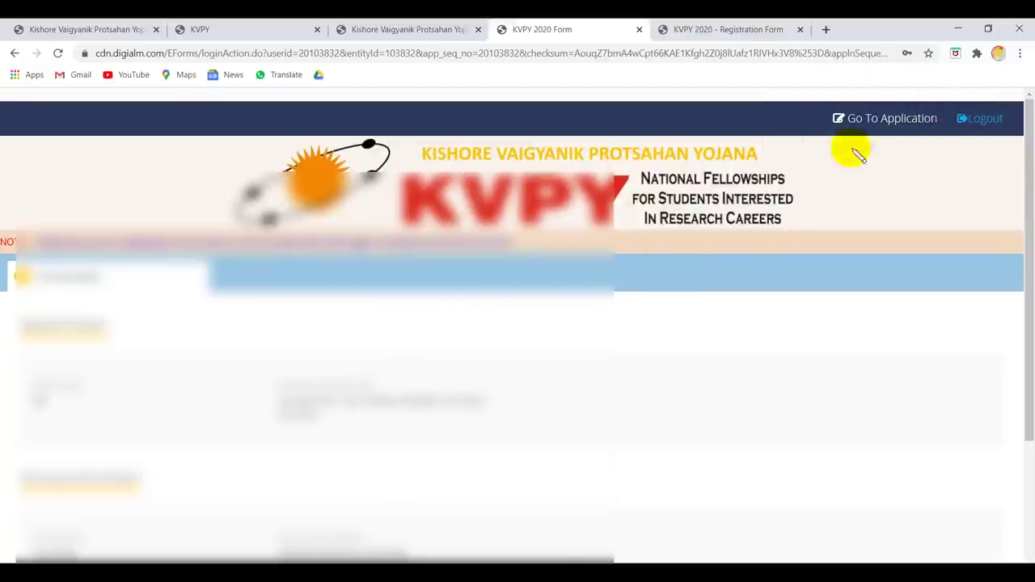
- Go to the candidate's application form and close its instruction note
click(894, 119)
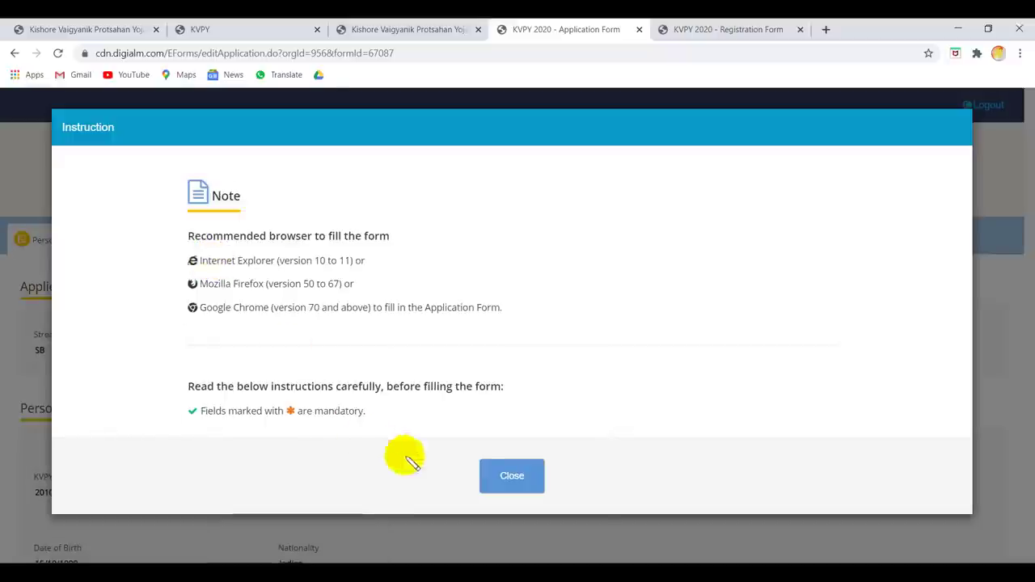
click(502, 477)
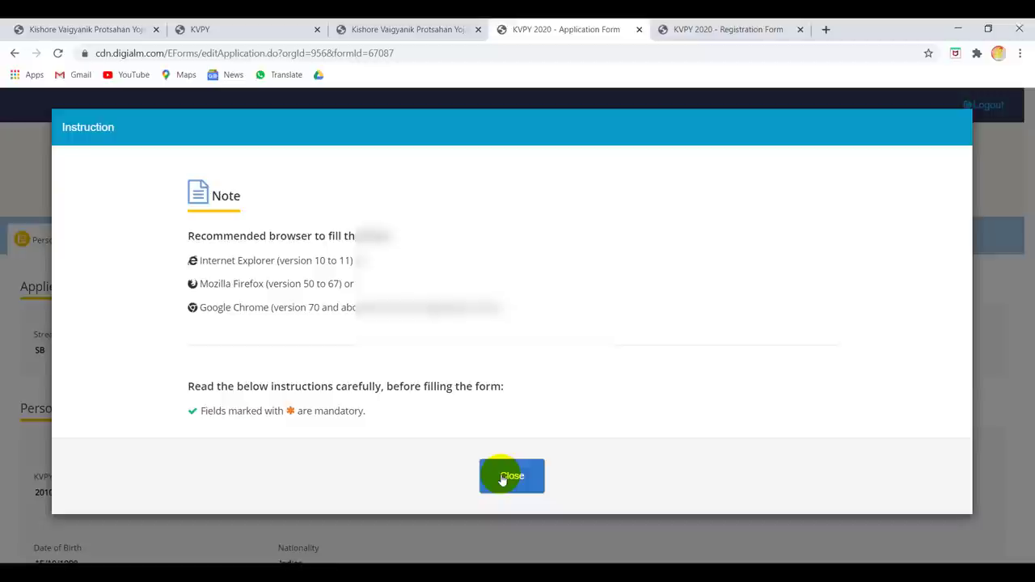
click(502, 477)
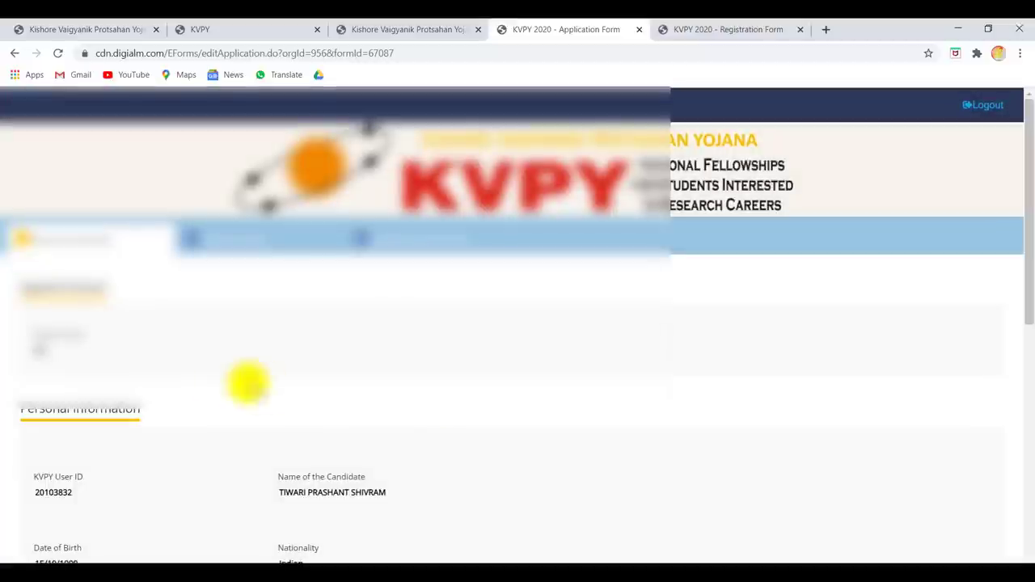
- Examine the gender, category, Person With Disability and contact information fields of the application form
scroll(254, 351, down, 8)
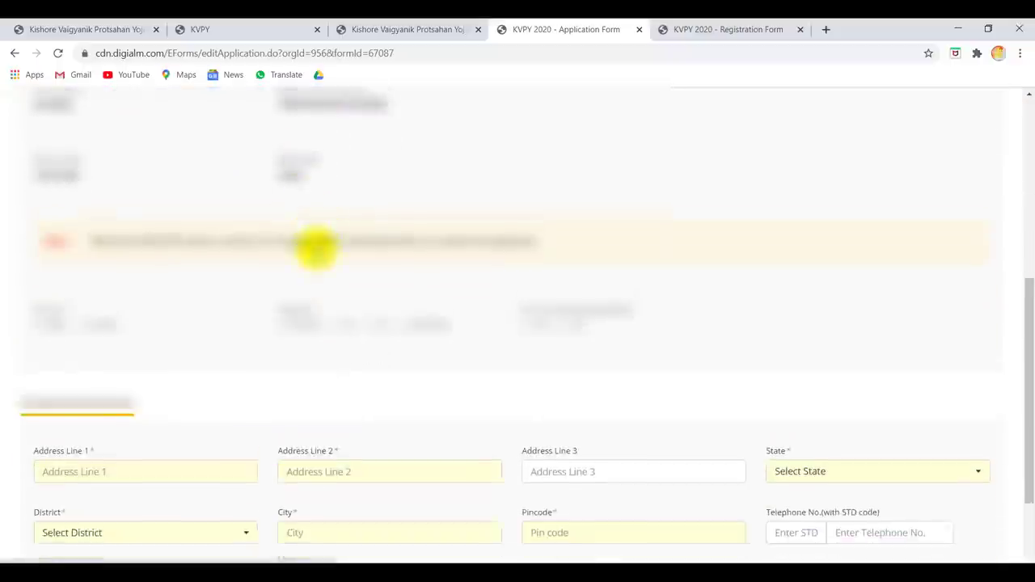
scroll(315, 249, up, 8)
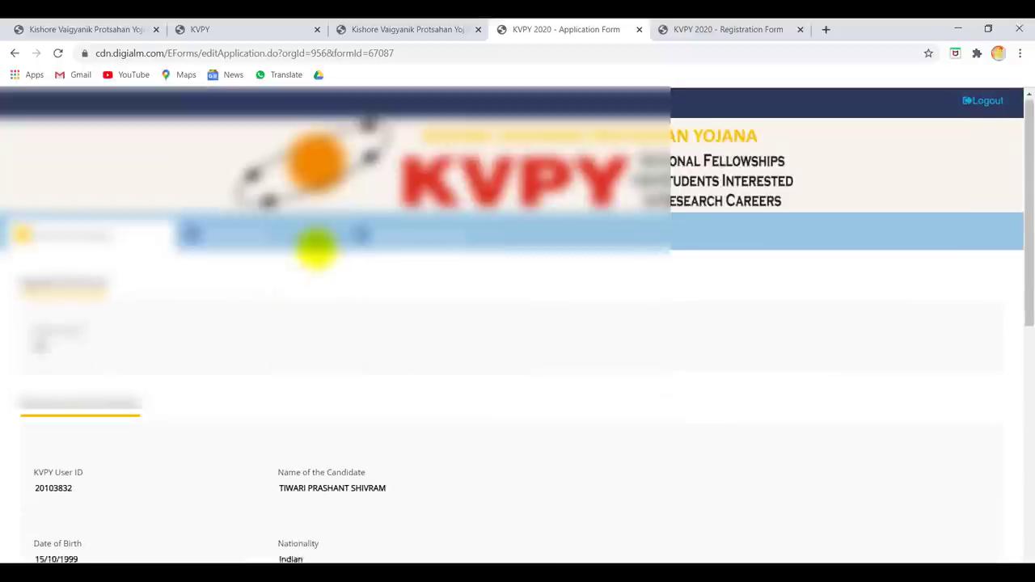
scroll(316, 249, down, 4)
scroll(316, 249, down, 1)
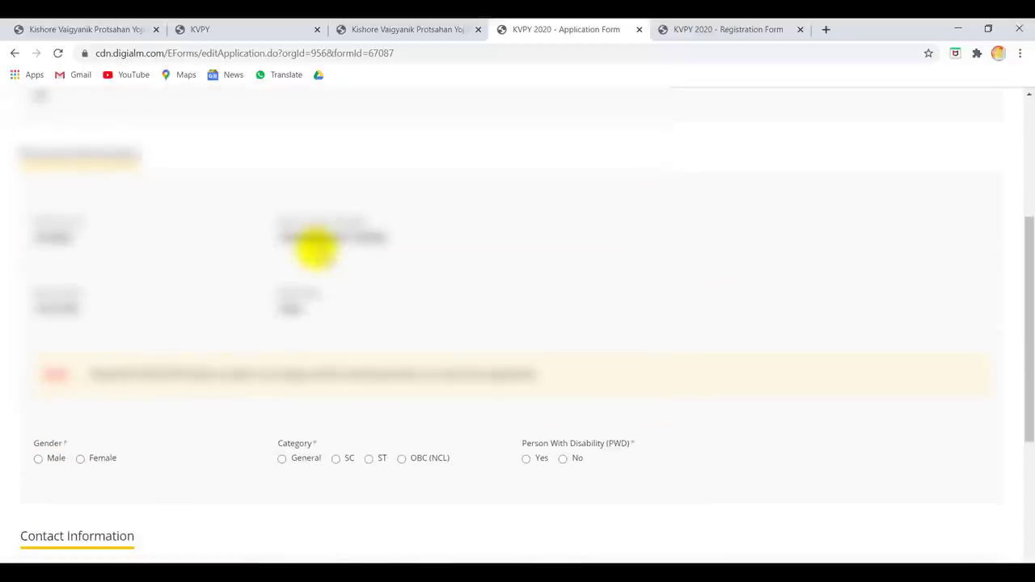
scroll(315, 249, down, 2)
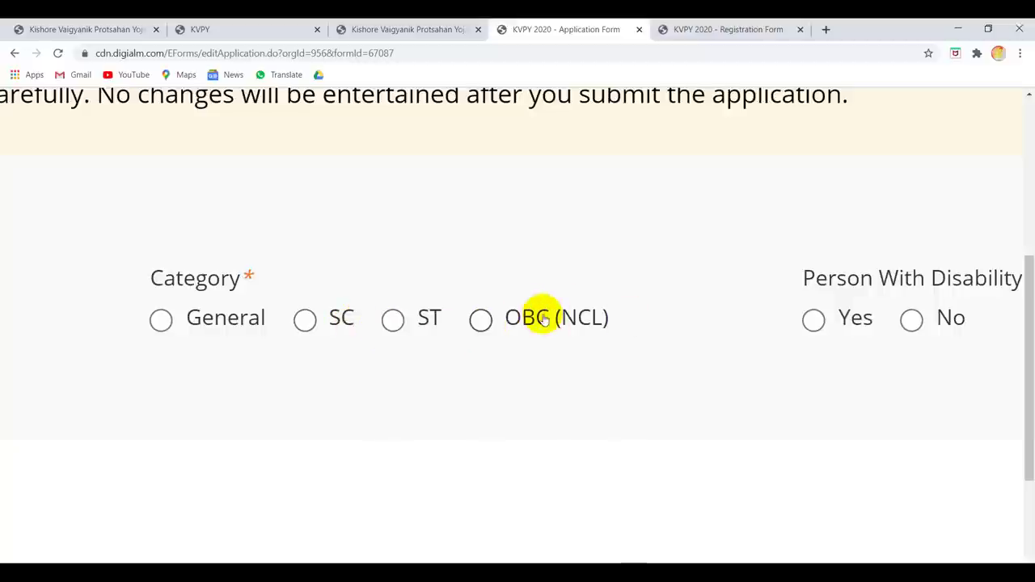
scroll(920, 332, right, 4)
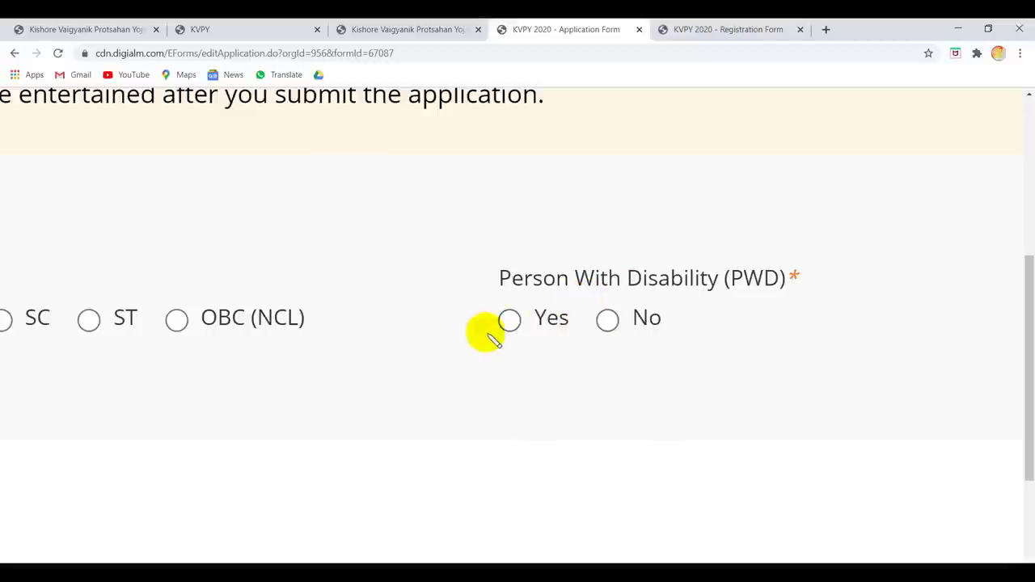
scroll(466, 335, down, 4)
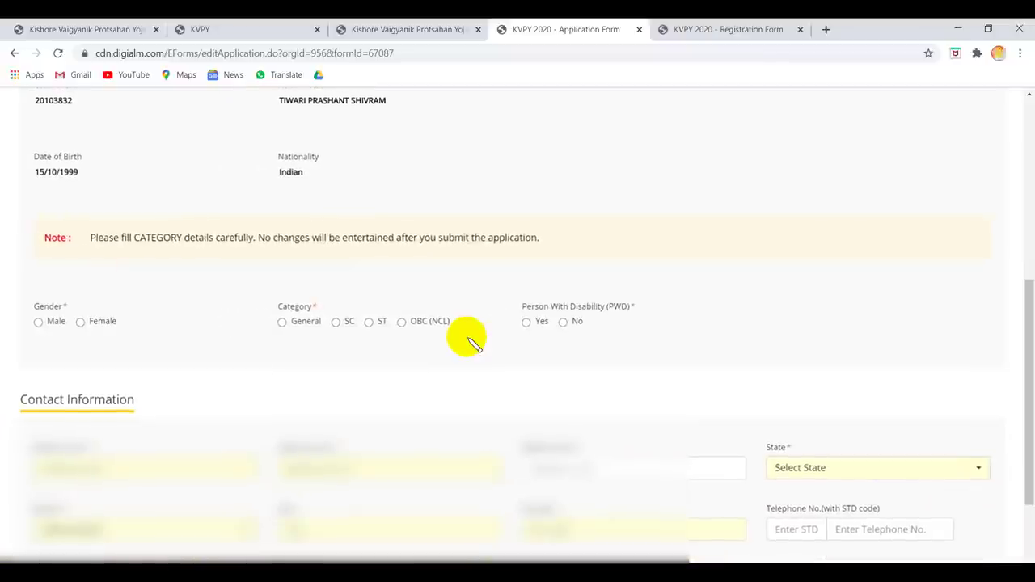
scroll(466, 334, down, 1)
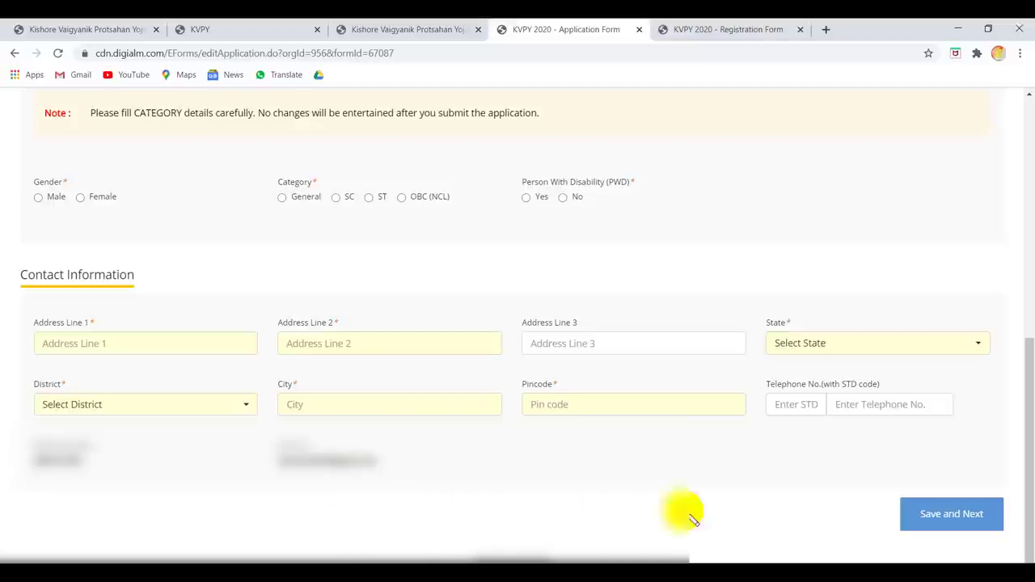
- Try to save the unfilled personal information page, dismiss the alert and open the academic details
click(962, 519)
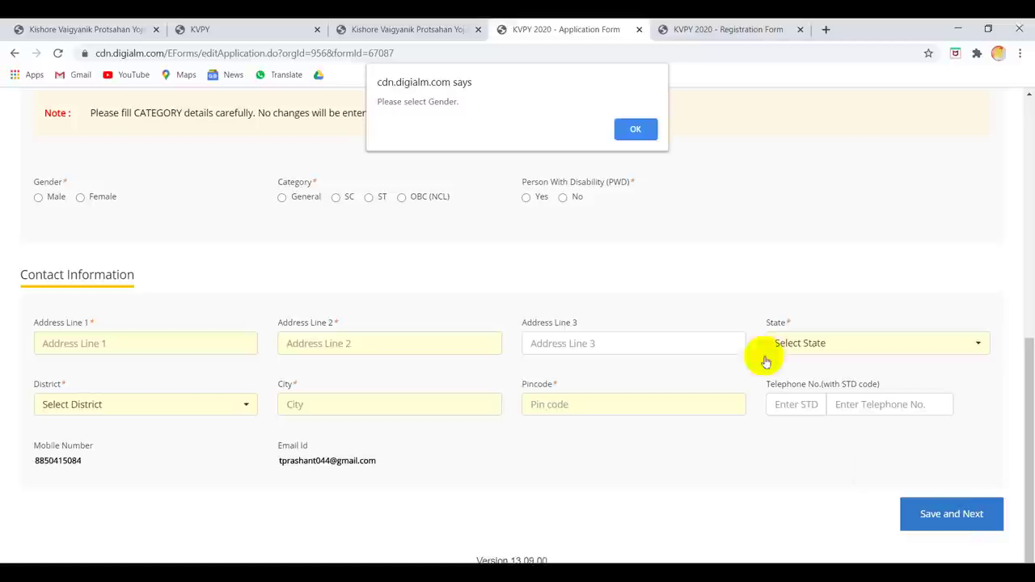
click(631, 124)
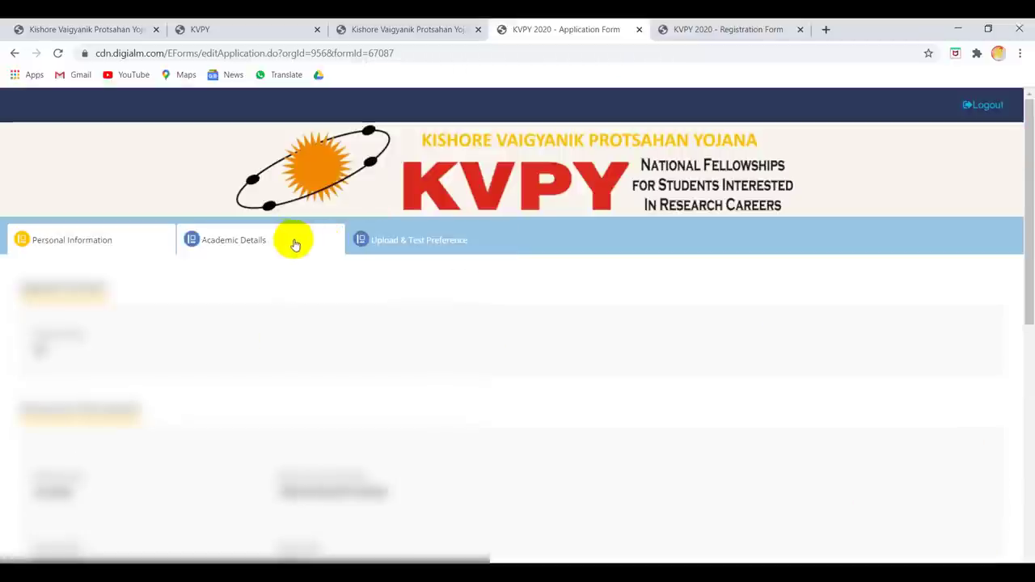
click(280, 242)
scroll(257, 368, down, 1)
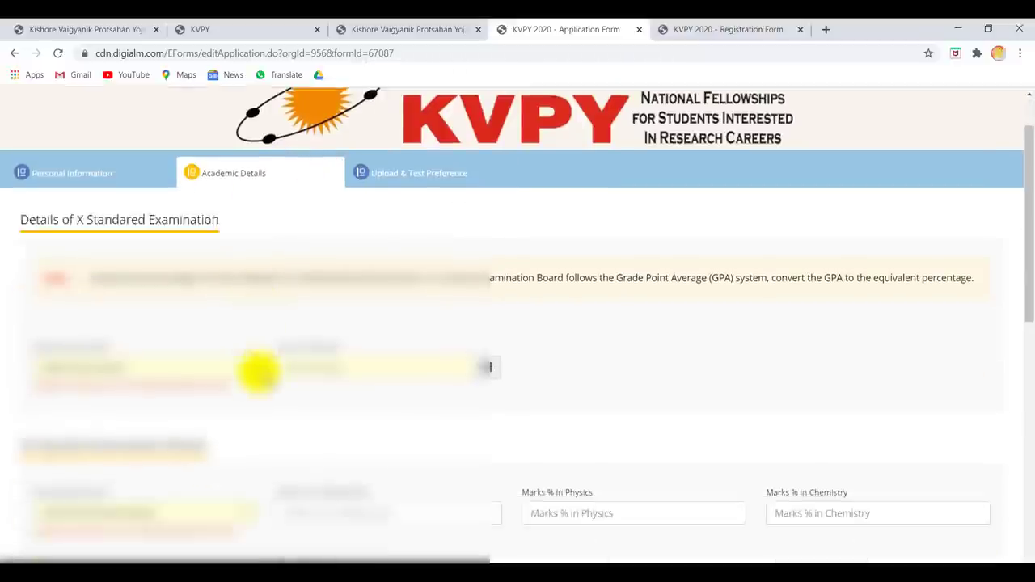
scroll(258, 372, down, 1)
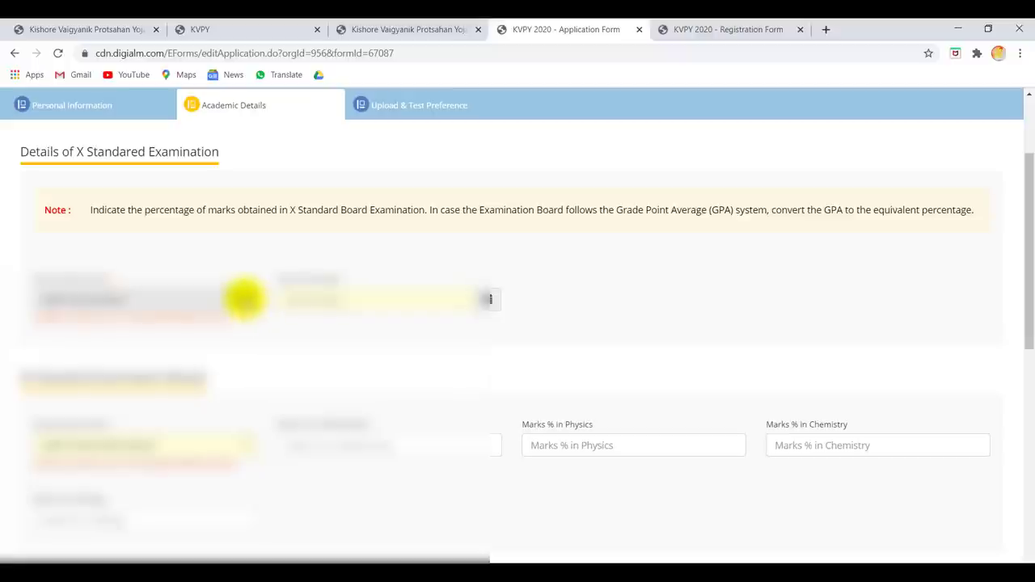
- Select MAHARASHTRA as the examination board for the X Standard examination
click(243, 299)
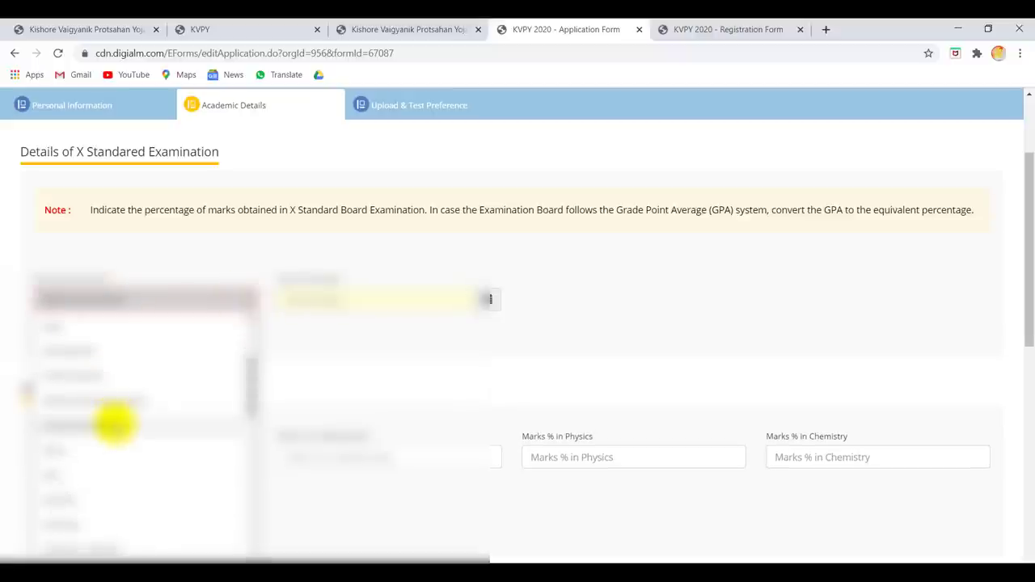
scroll(113, 421, down, 4)
scroll(112, 422, down, 3)
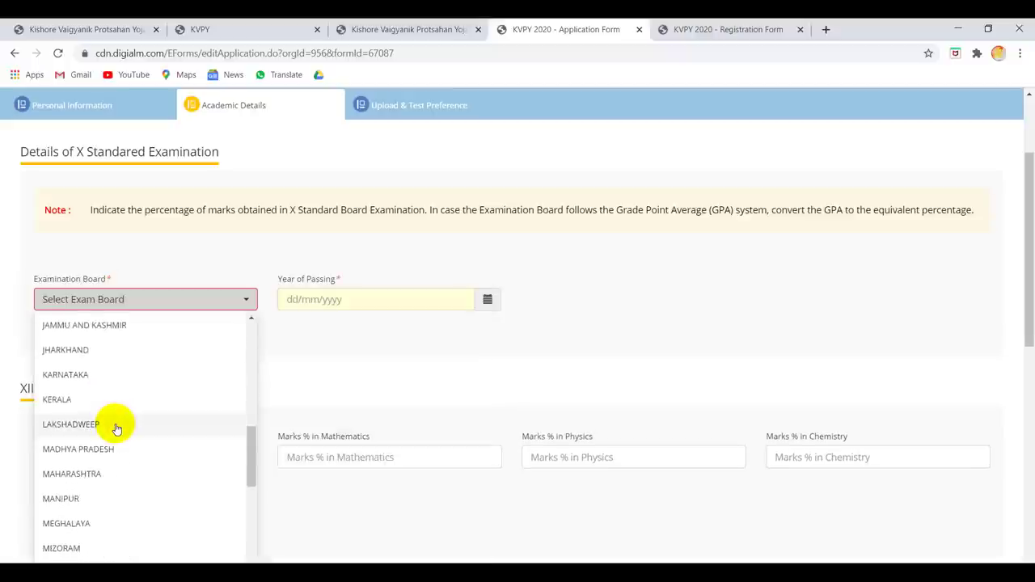
click(79, 400)
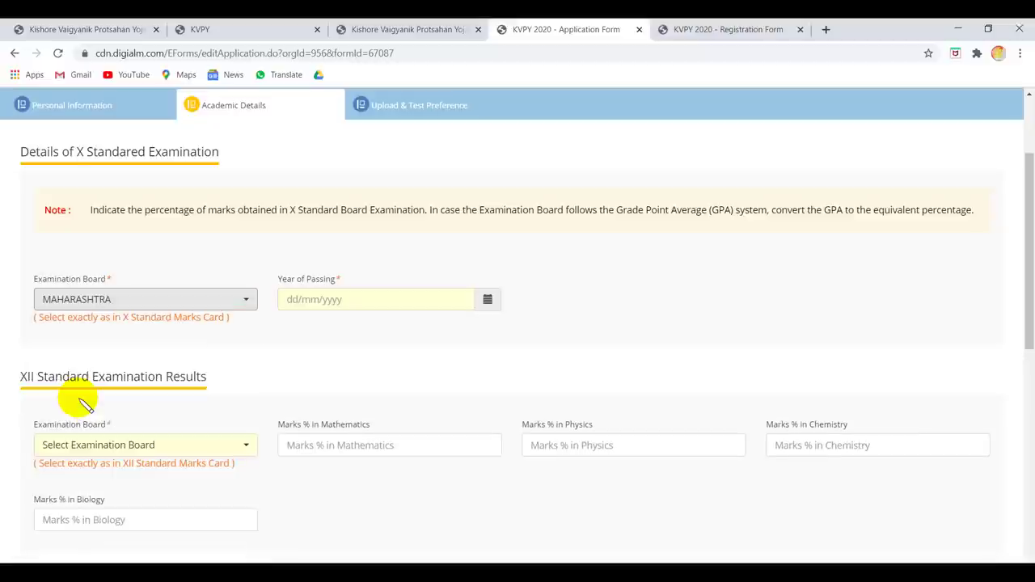
- Examine the XII Standard examination section, including its board list and the Mathematics, Physics, Chemistry and Biology marks fields
scroll(335, 333, down, 1)
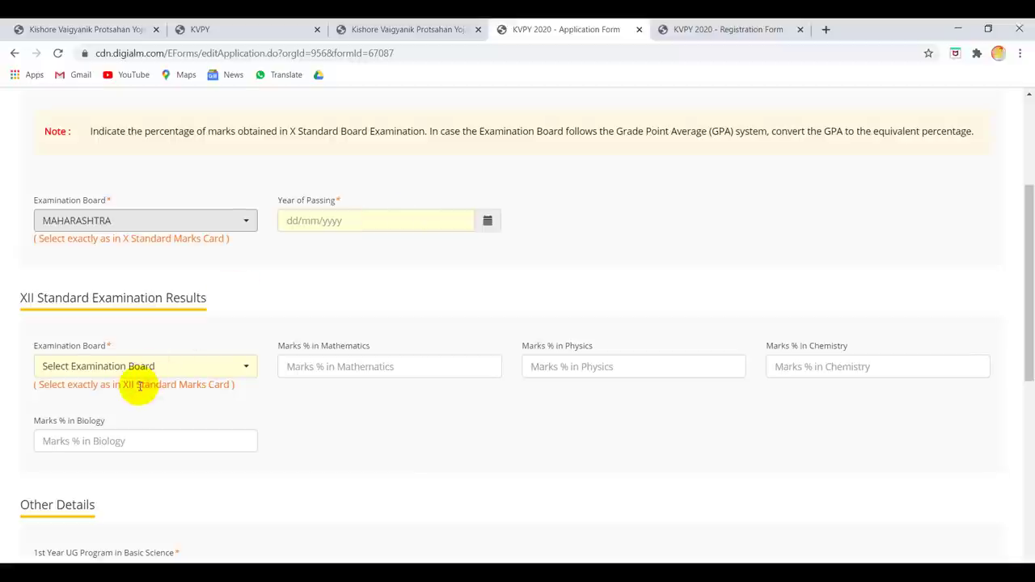
scroll(140, 382, down, 1)
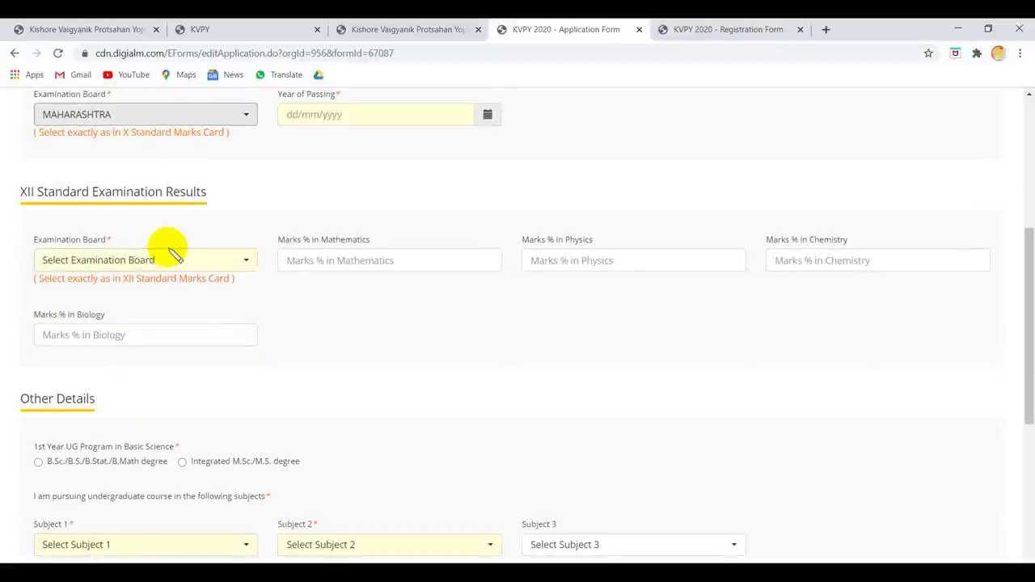
scroll(166, 245, up, 2)
scroll(167, 248, down, 2)
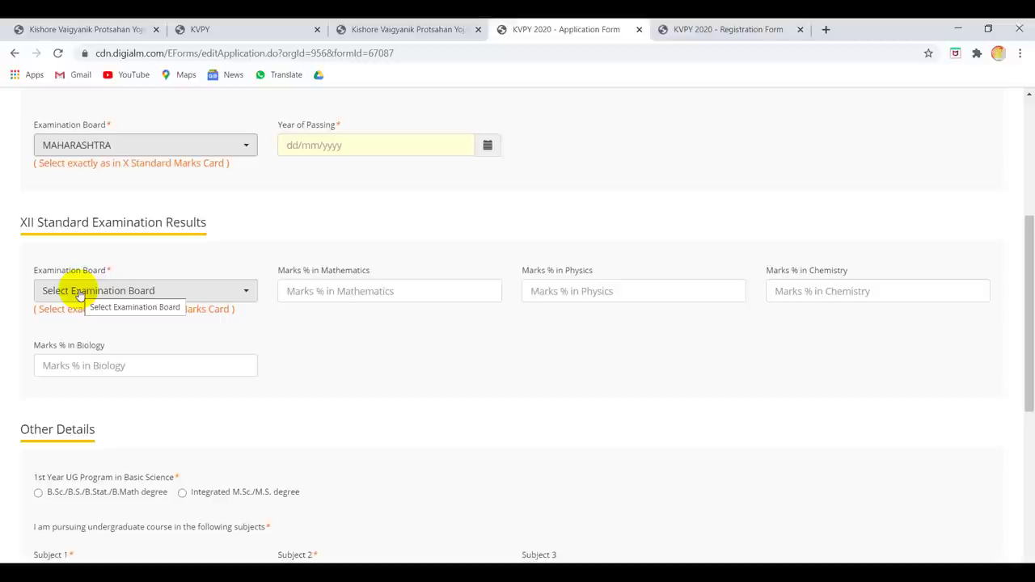
click(78, 293)
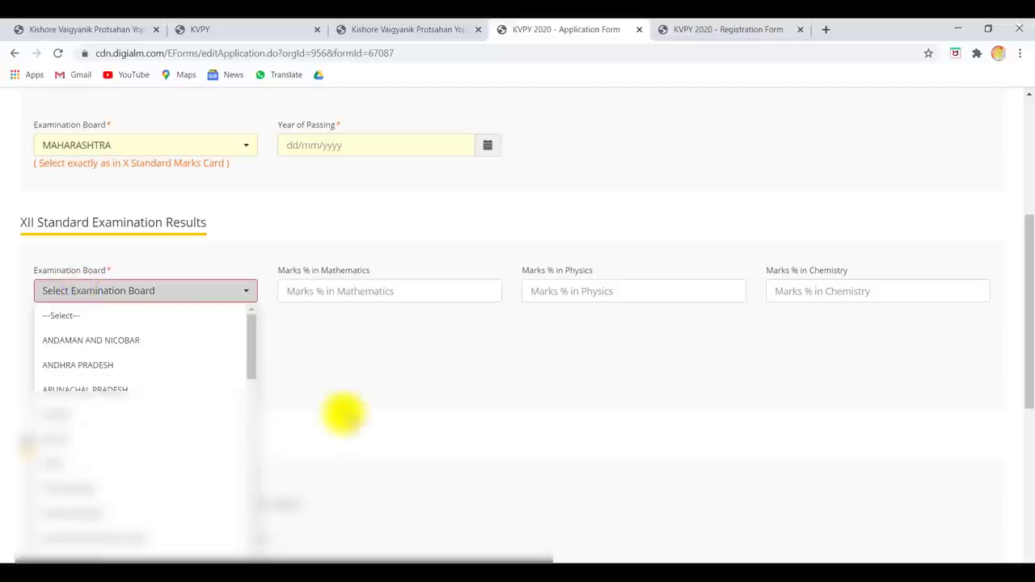
click(365, 414)
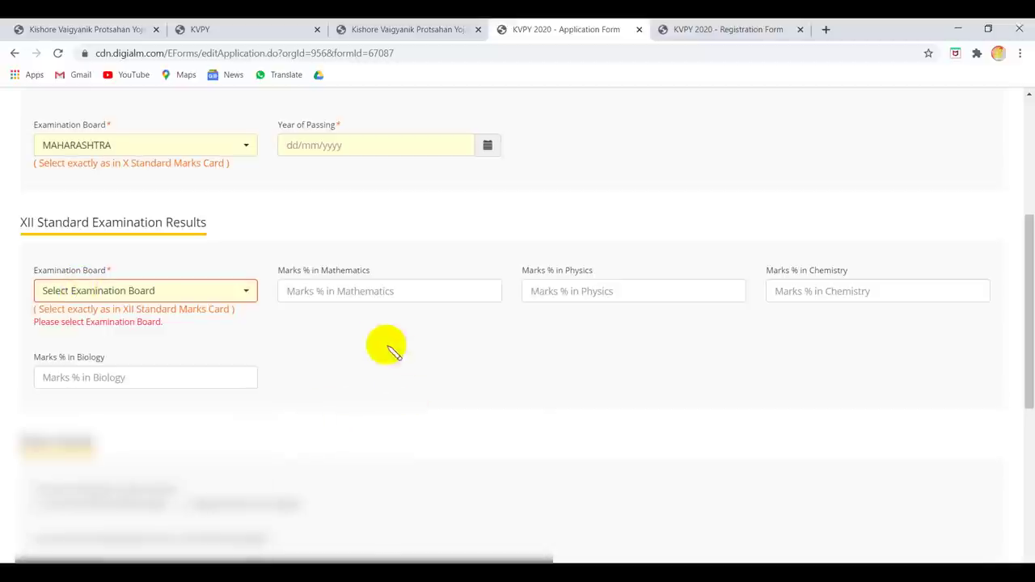
click(336, 293)
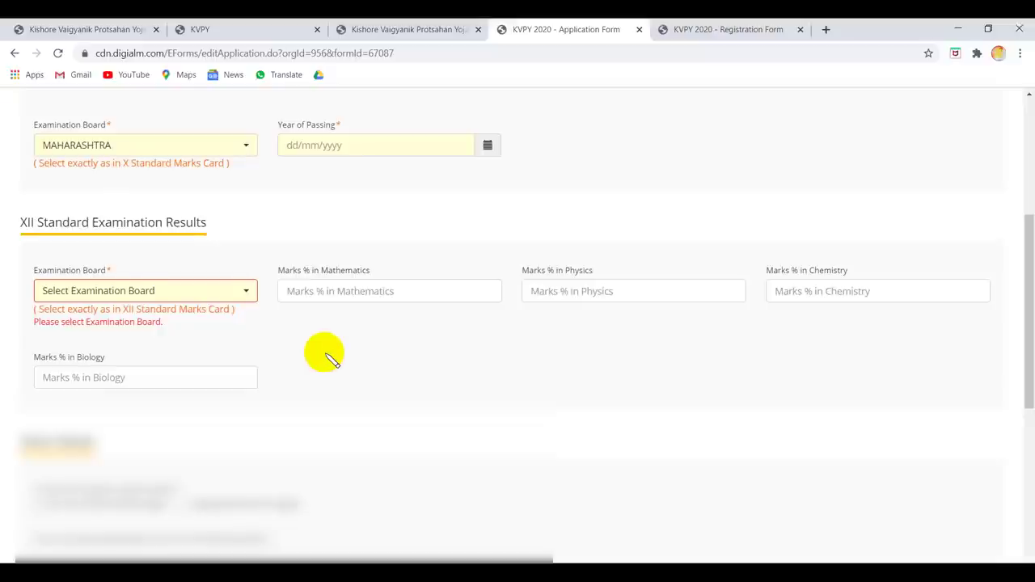
scroll(324, 352, down, 1)
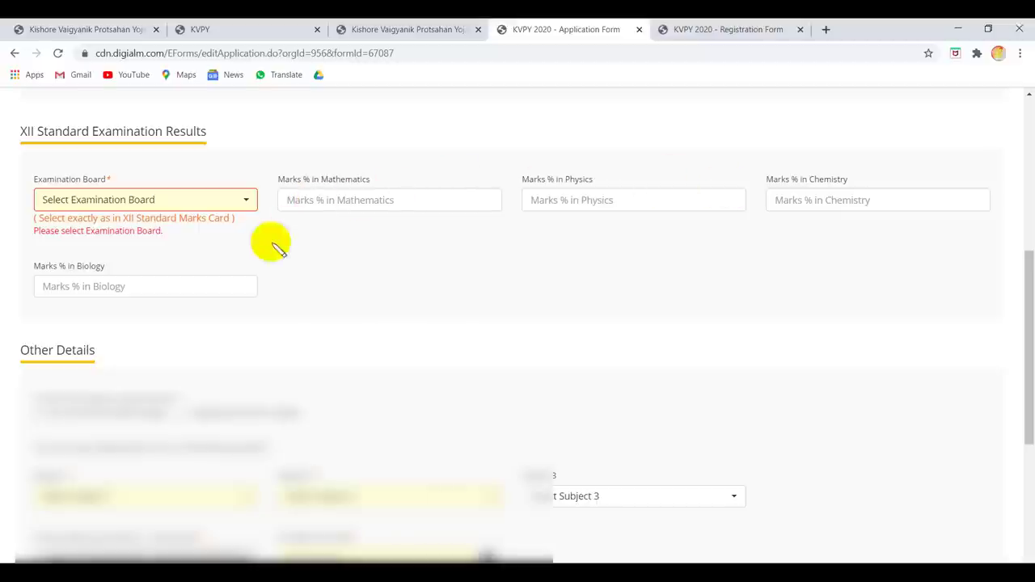
- Look through the Other Details section and the choices offered for Subject 1, Subject 2 and Subject 3
scroll(167, 283, down, 2)
scroll(167, 282, down, 1)
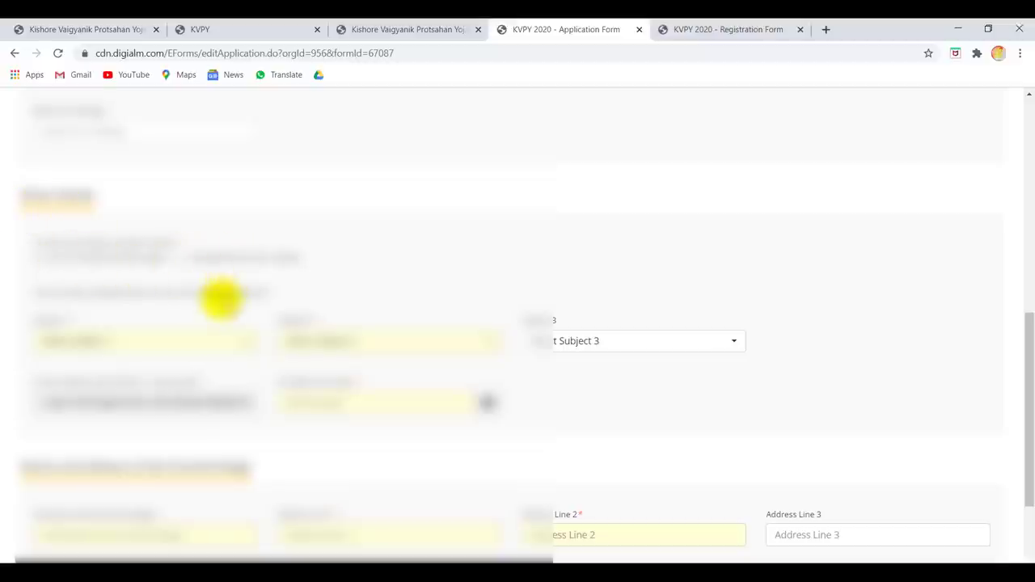
scroll(222, 299, down, 1)
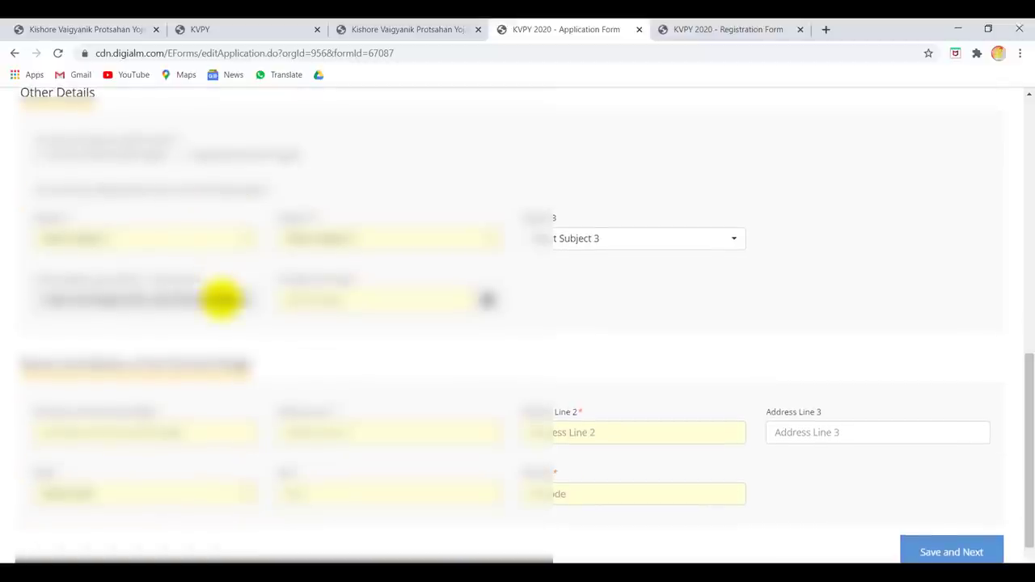
scroll(222, 300, down, 1)
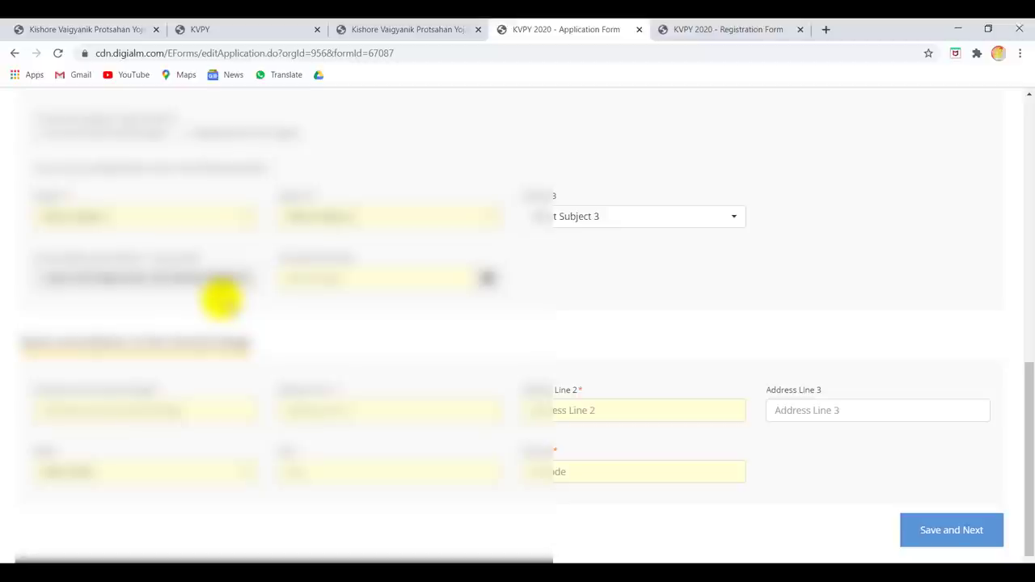
click(111, 209)
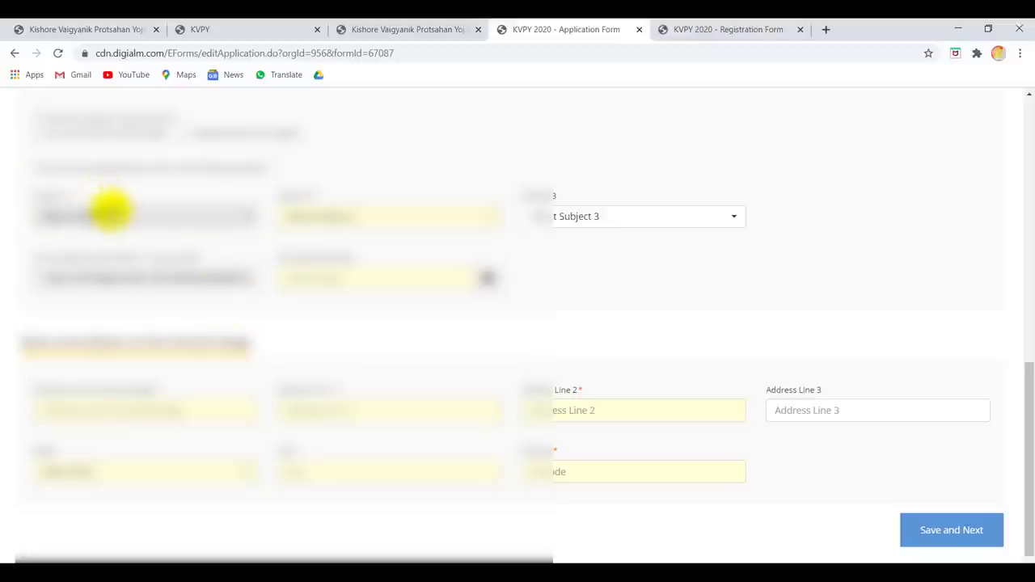
click(111, 209)
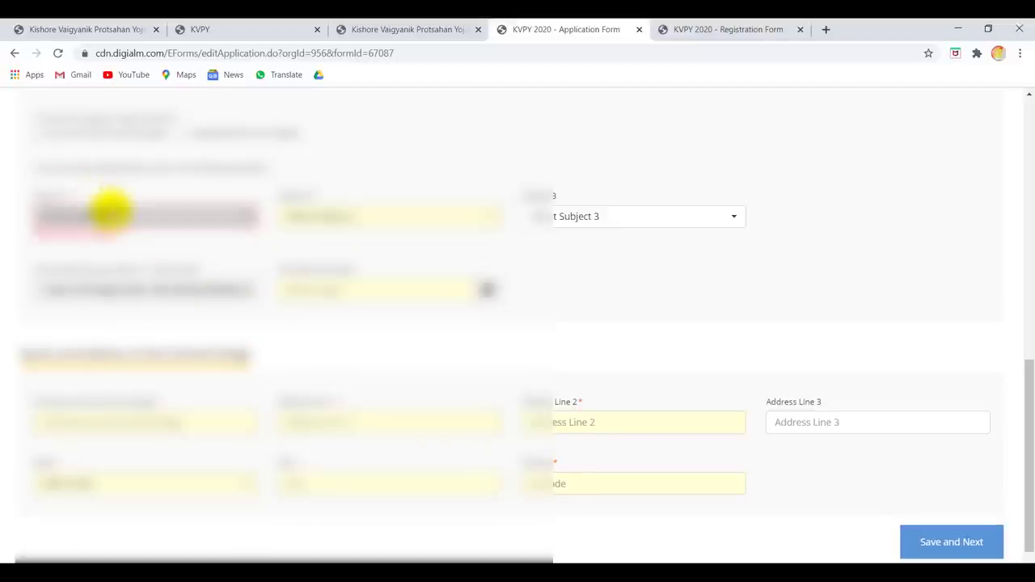
click(110, 208)
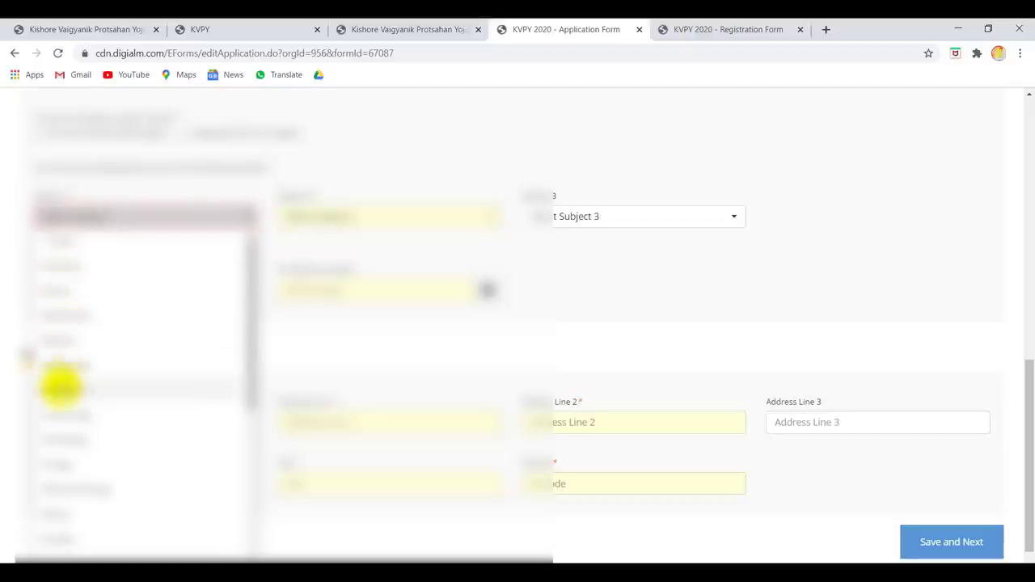
click(441, 217)
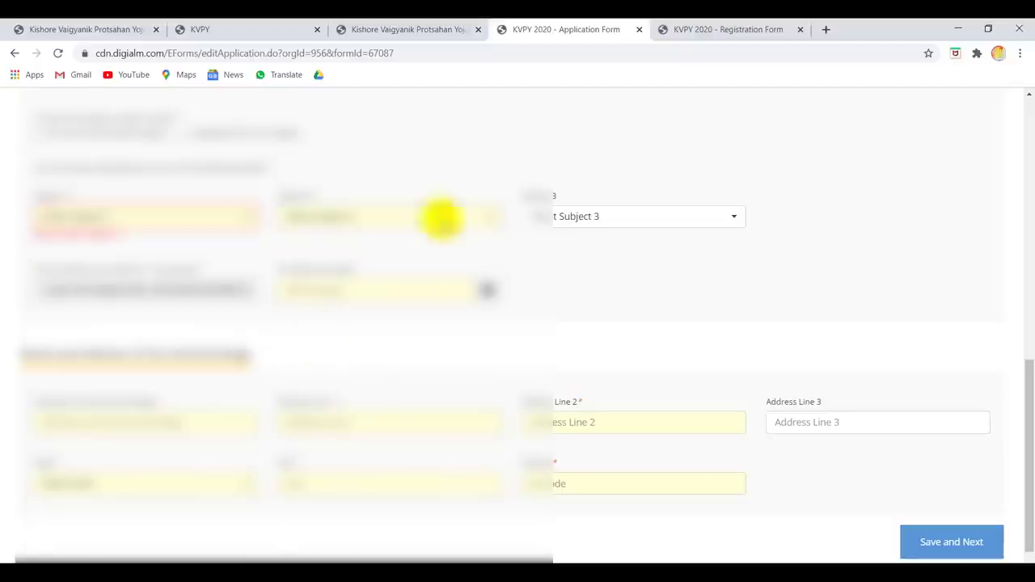
click(441, 217)
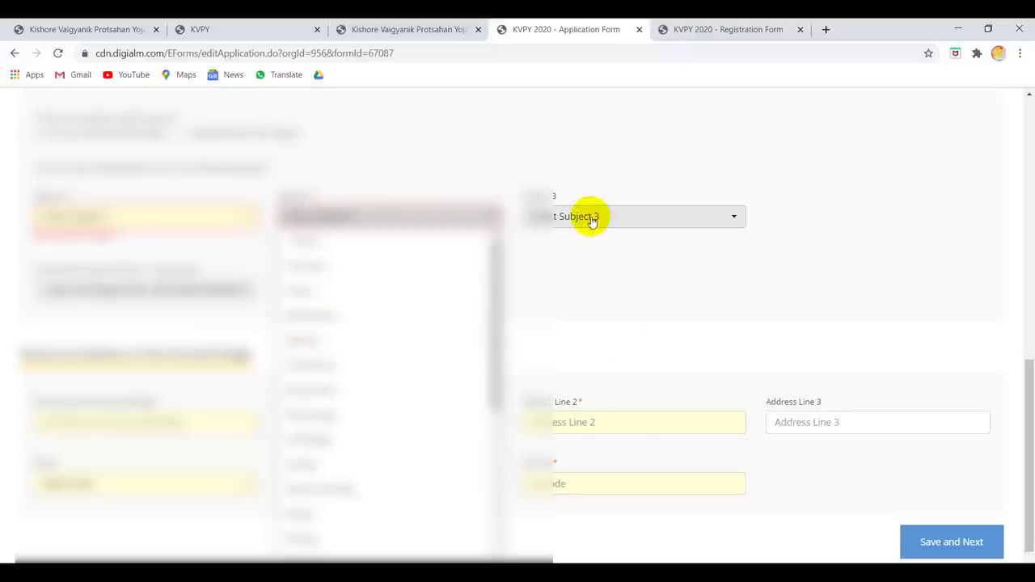
click(645, 217)
click(597, 162)
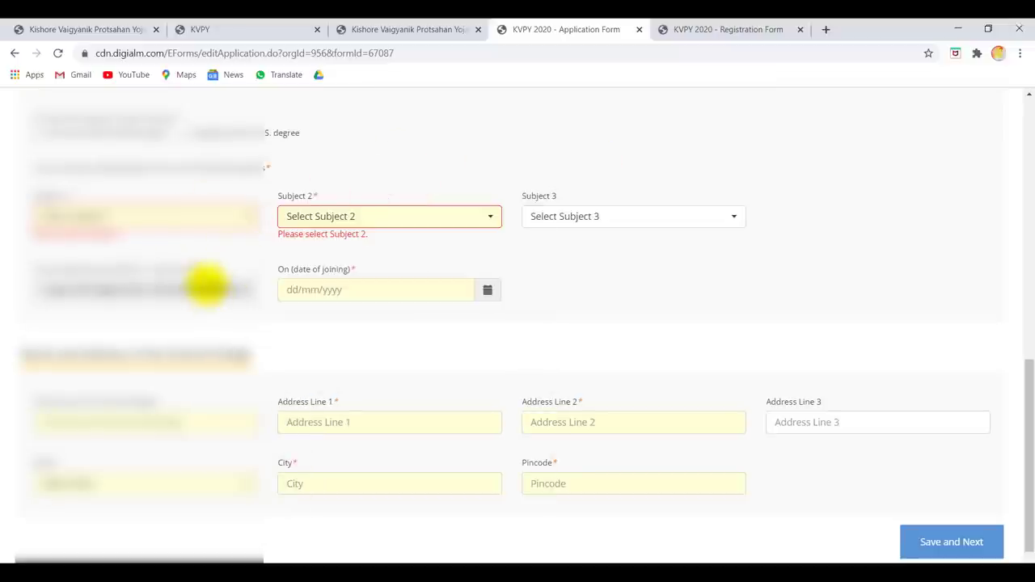
- Examine the date of joining field and the name and address fields of the school or college
scroll(206, 283, down, 1)
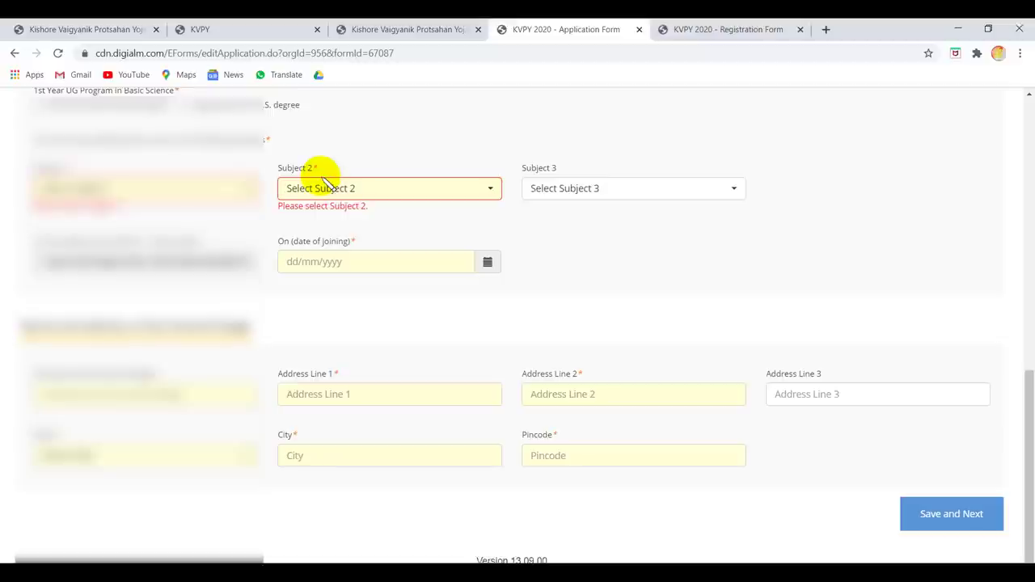
click(381, 261)
scroll(417, 290, up, 1)
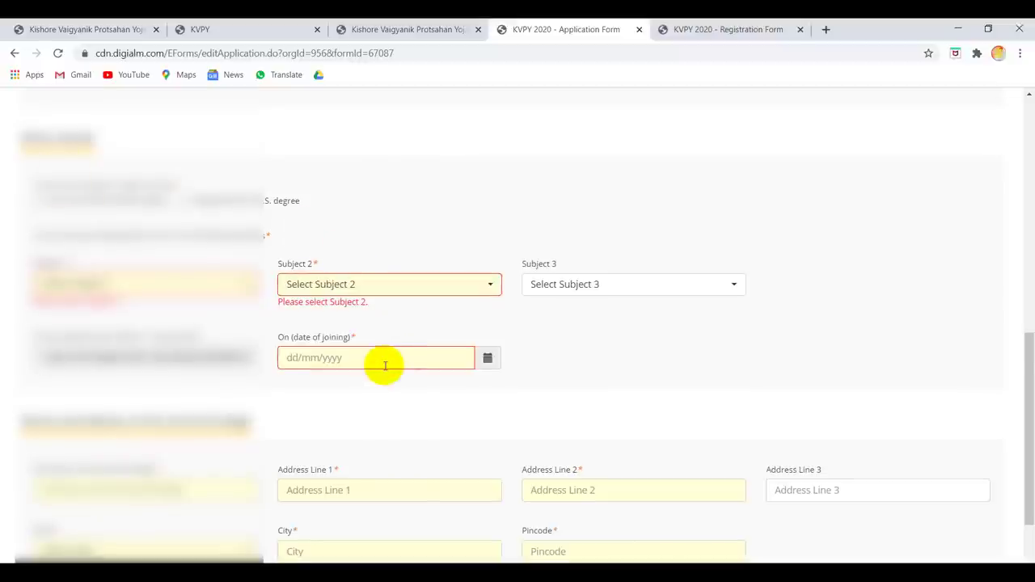
scroll(383, 364, down, 1)
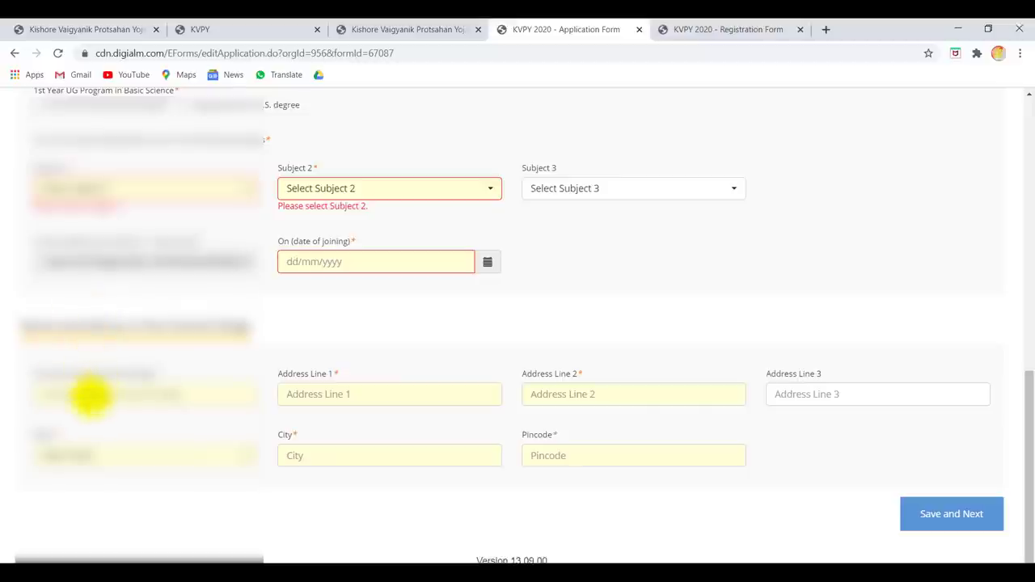
click(87, 393)
click(366, 335)
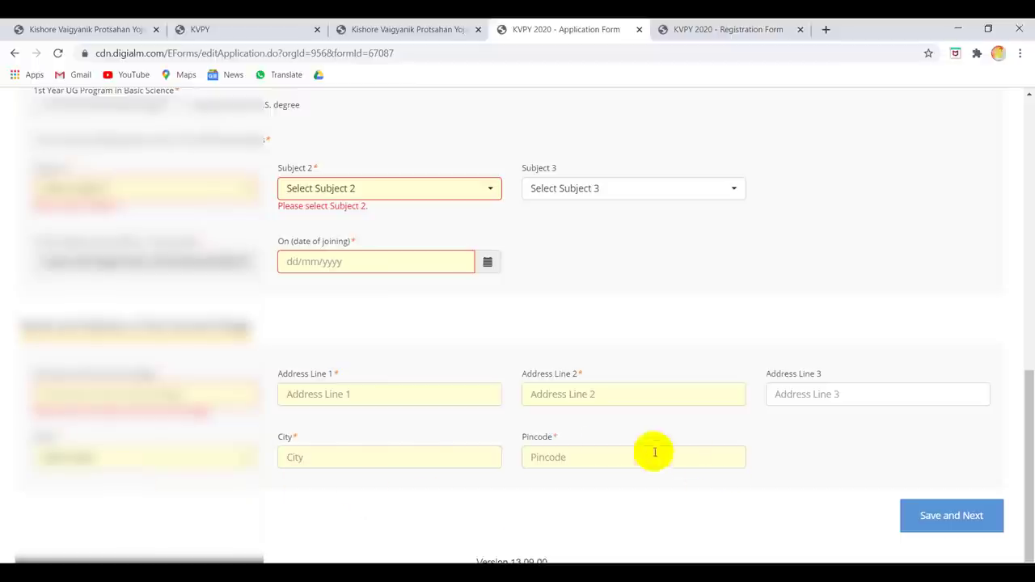
- Open the upload and test preference page and view the test language options and the Preferred City 1 choices
scroll(505, 275, up, 10)
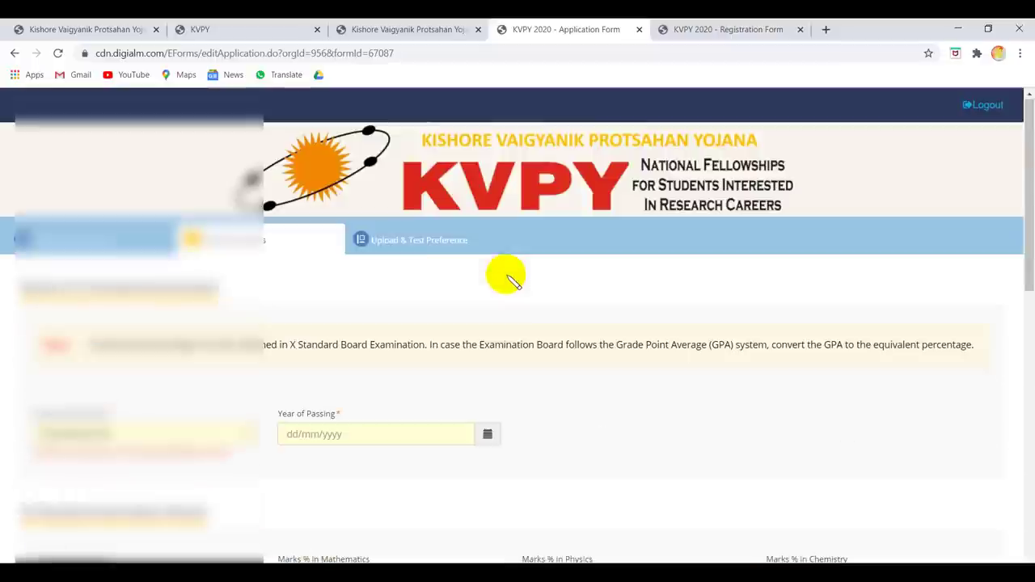
click(396, 247)
scroll(235, 368, down, 2)
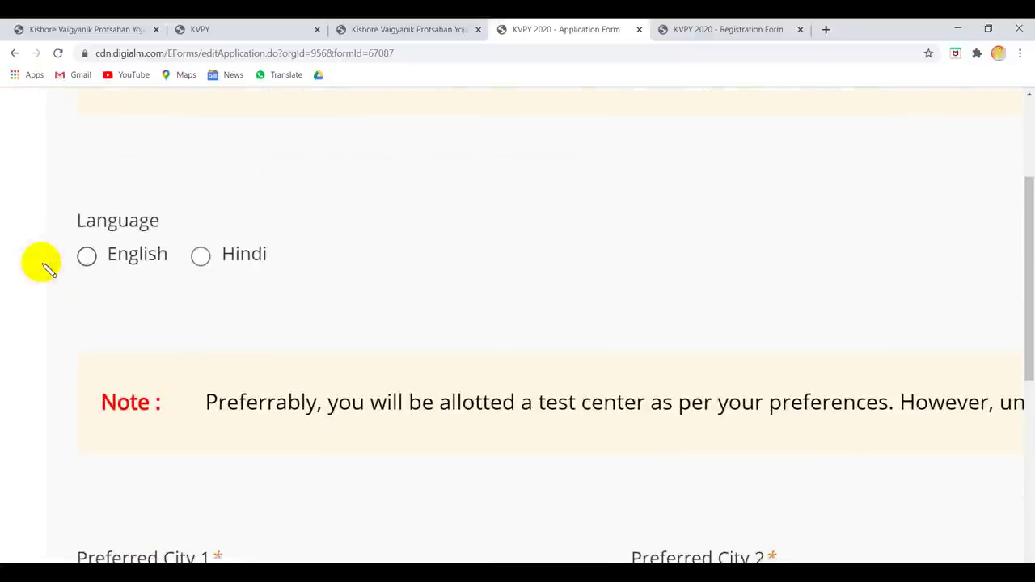
scroll(40, 263, up, 2)
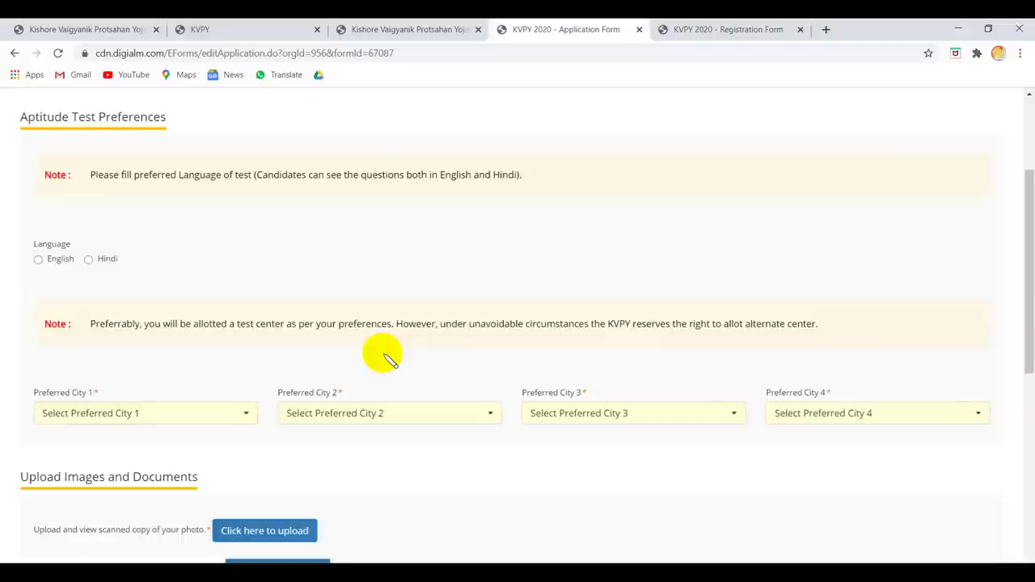
scroll(388, 359, down, 2)
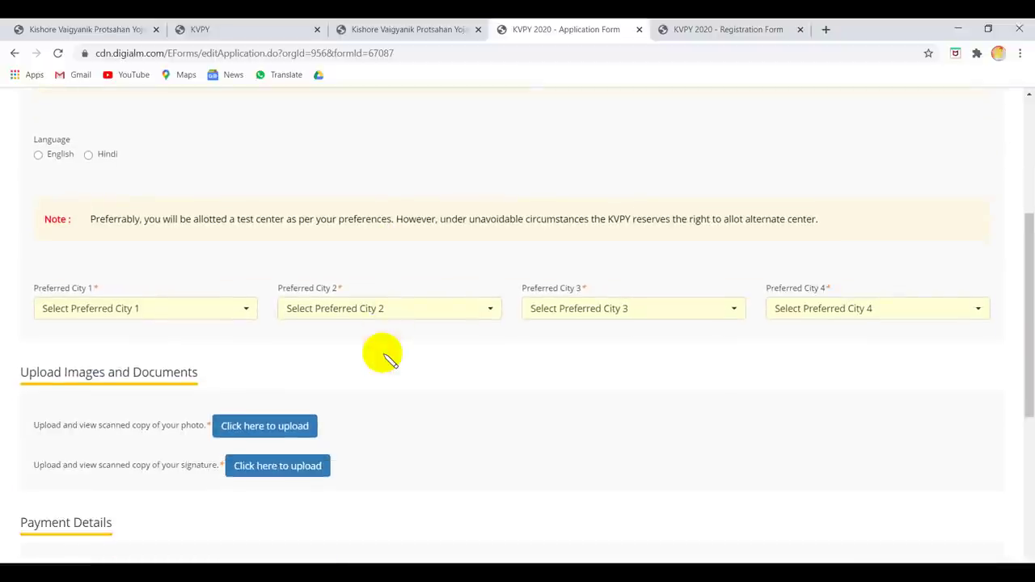
click(194, 318)
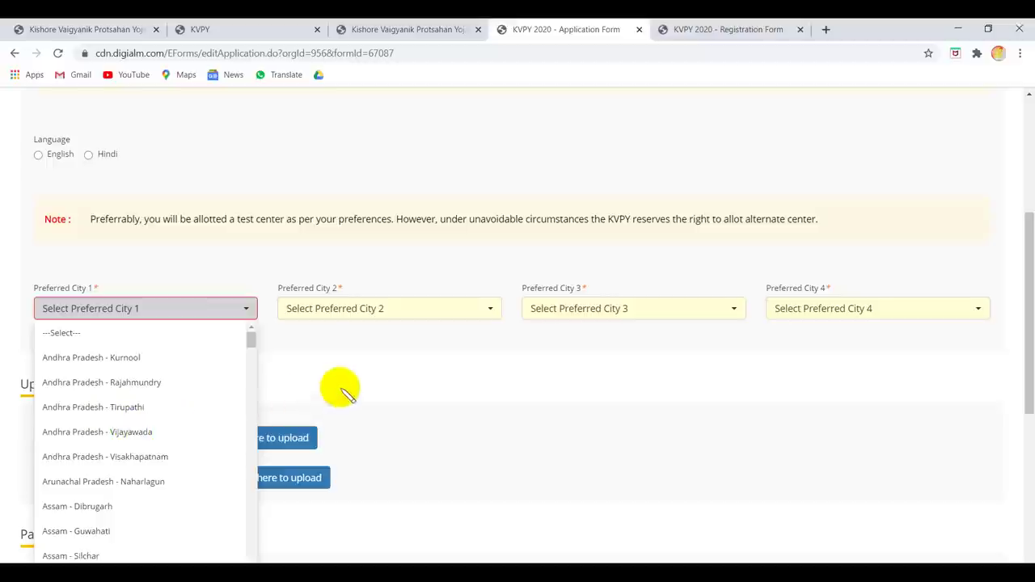
click(371, 380)
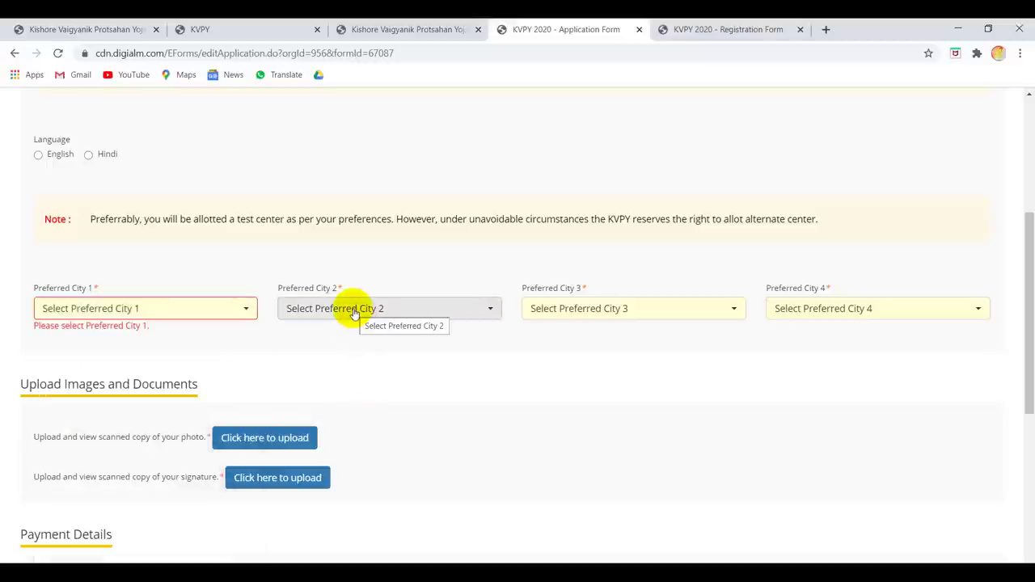
- Examine the photo and signature uploads, the declaration and the amount field in the payment details
scroll(354, 313, down, 2)
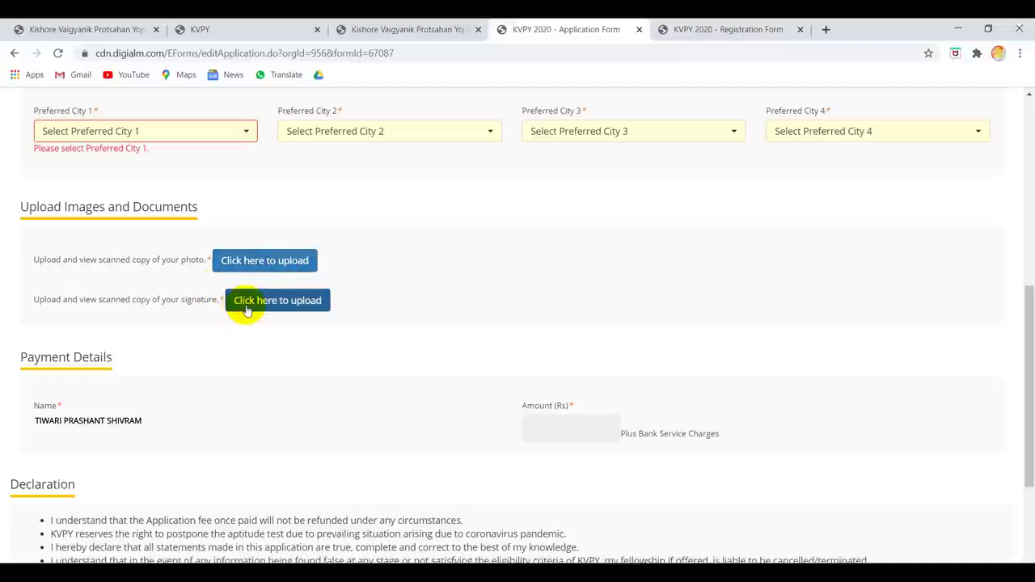
scroll(277, 417, down, 2)
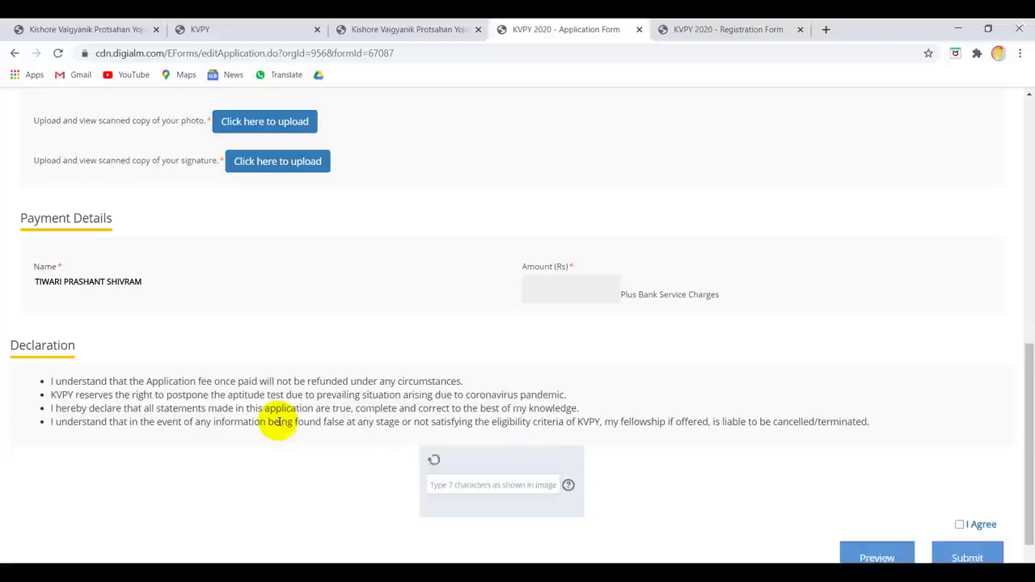
click(551, 291)
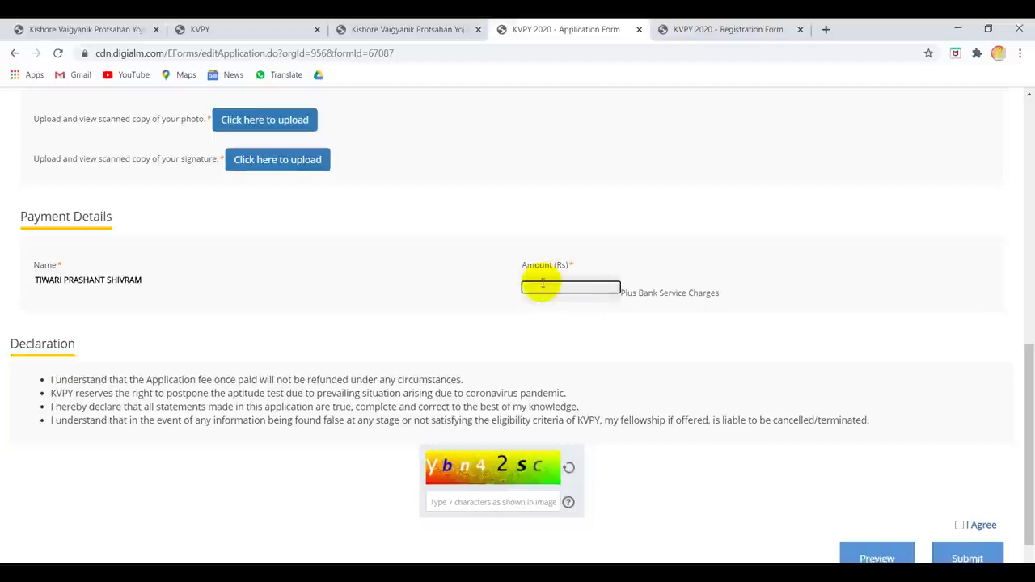
- Return to the academic details and look over the whole page again
scroll(536, 284, up, 15)
click(230, 241)
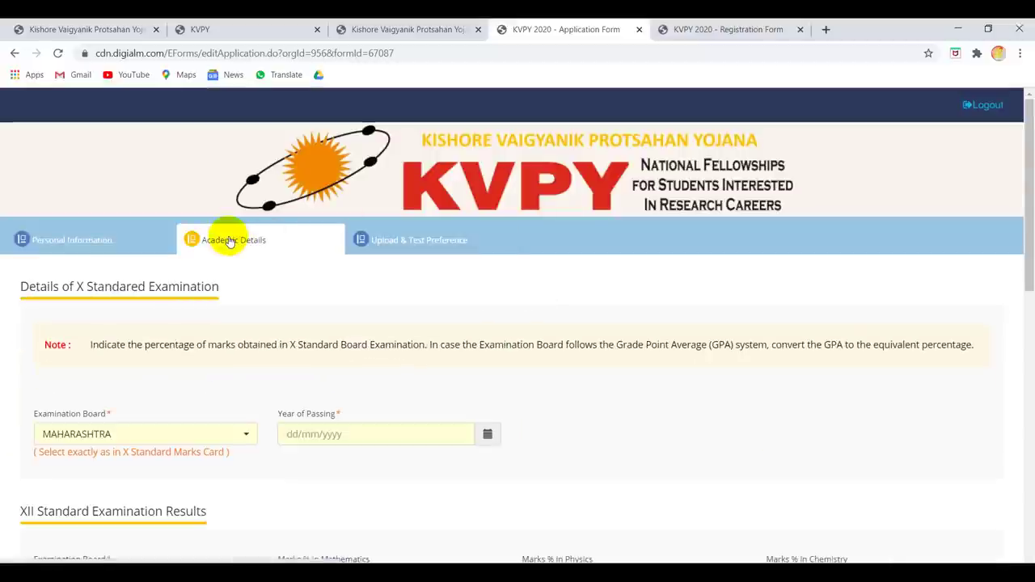
scroll(270, 469, down, 8)
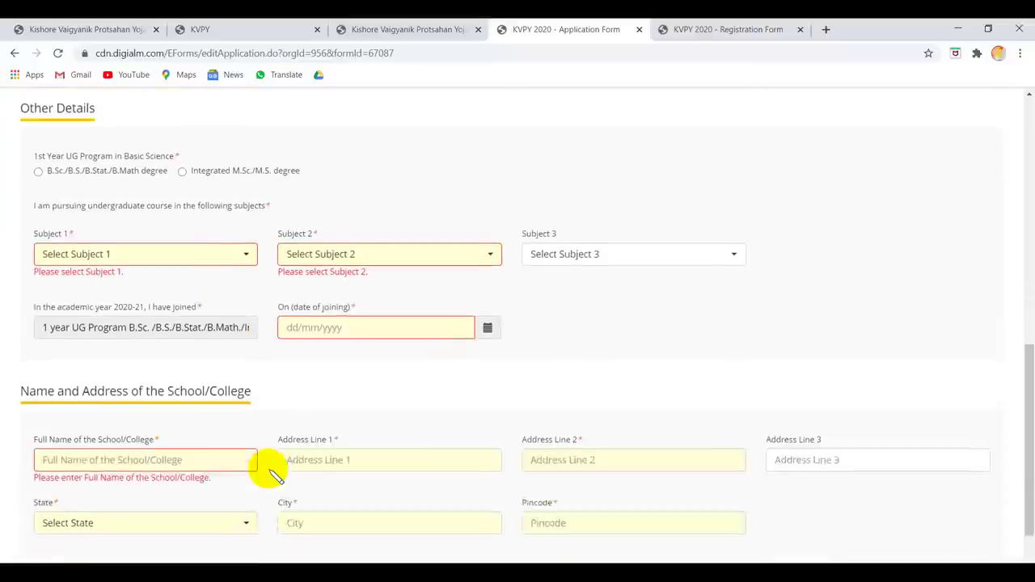
scroll(270, 473, up, 8)
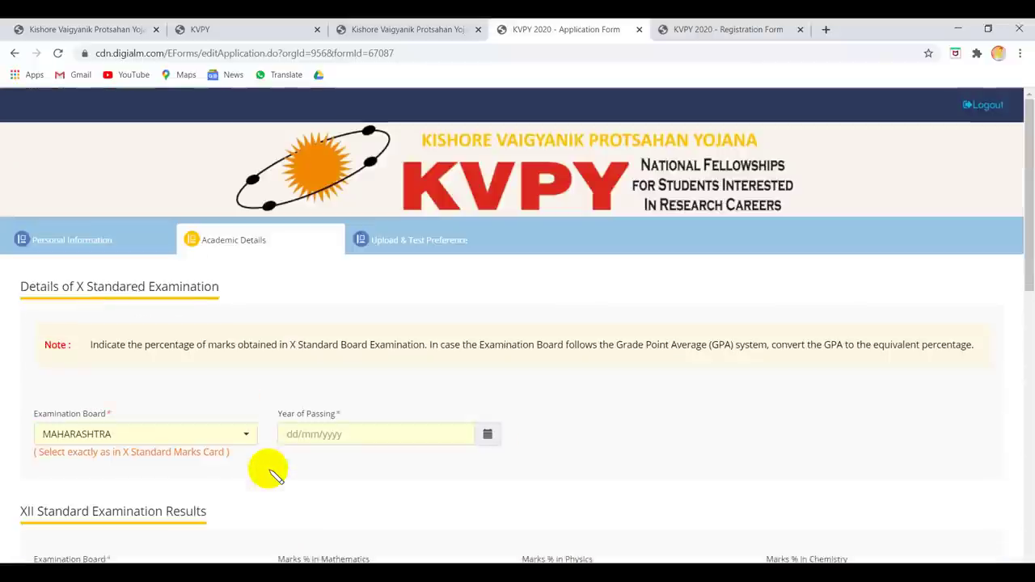
- Return to the personal information page and choose General as the candidate's category
click(85, 239)
scroll(277, 397, down, 4)
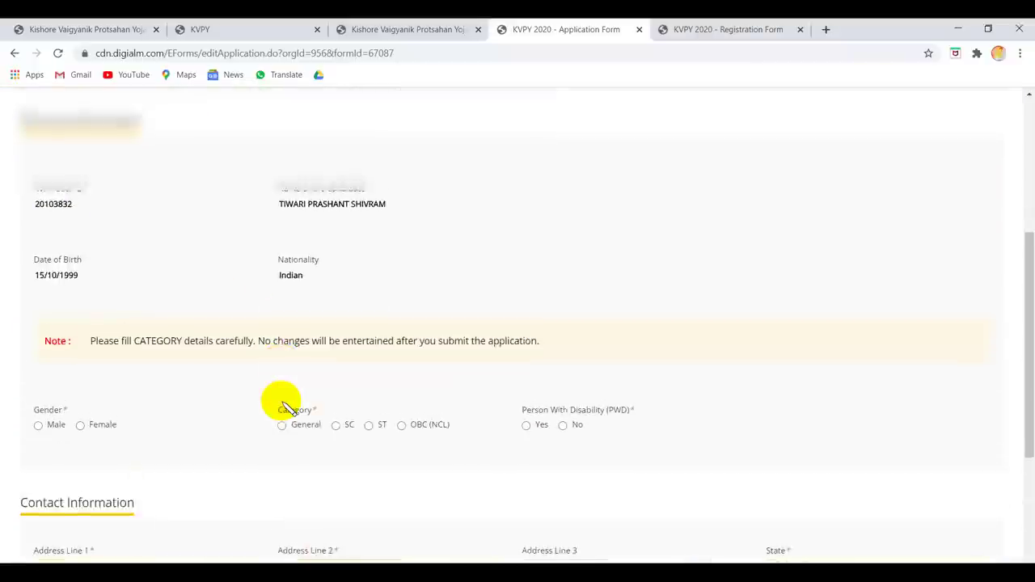
scroll(283, 404, down, 2)
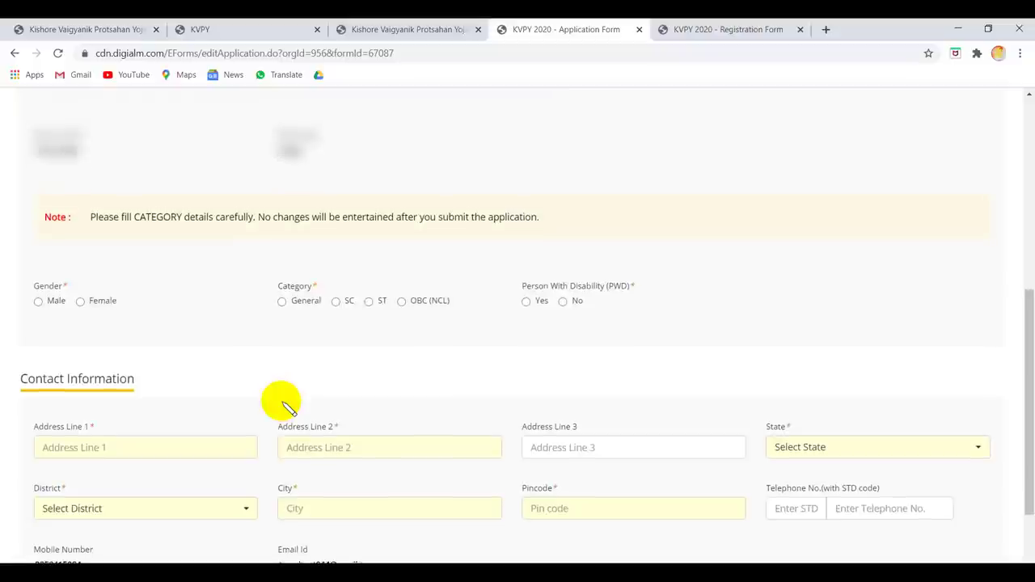
click(282, 302)
scroll(425, 224, up, 6)
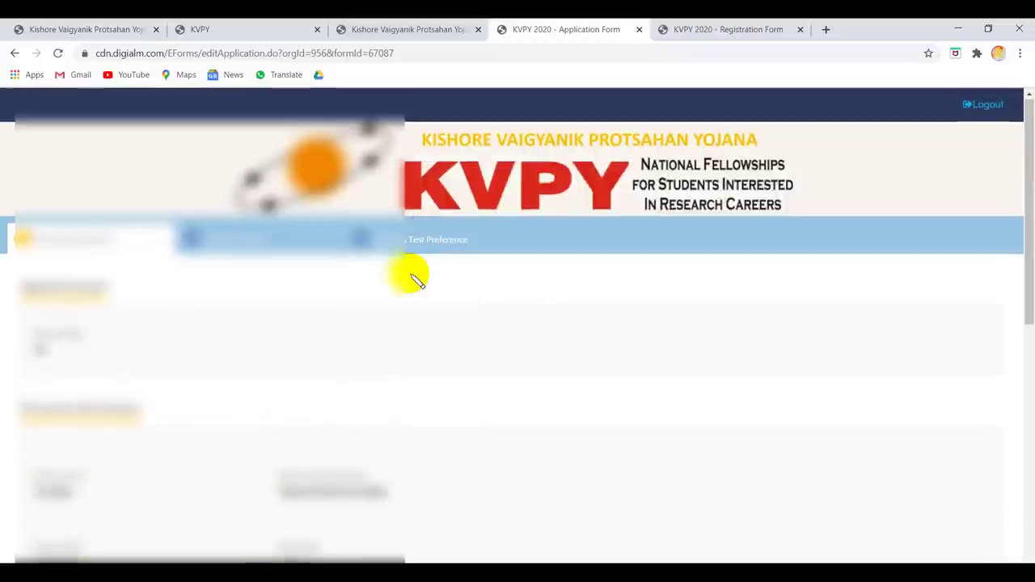
- Open the upload and test preference page and check the payment amount for the General category
click(394, 247)
scroll(366, 497, down, 10)
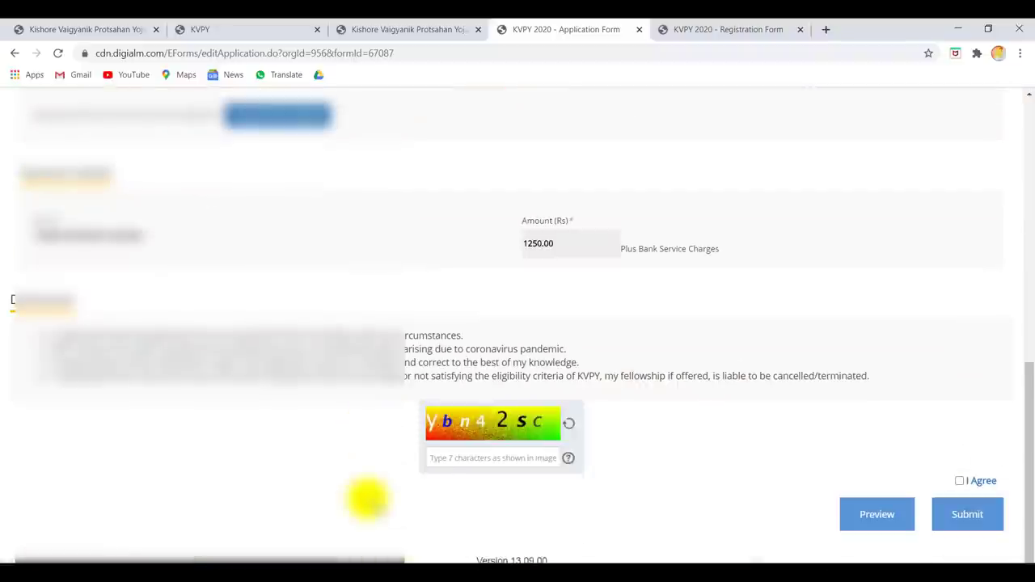
scroll(368, 499, up, 2)
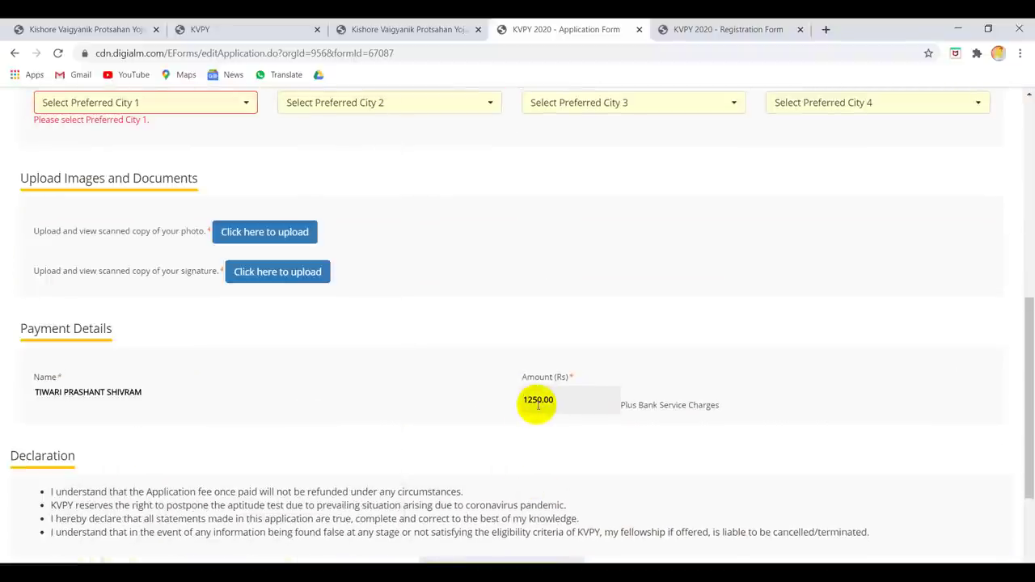
scroll(404, 356, up, 8)
- Return to the personal information page and change the candidate's category to SC
click(105, 239)
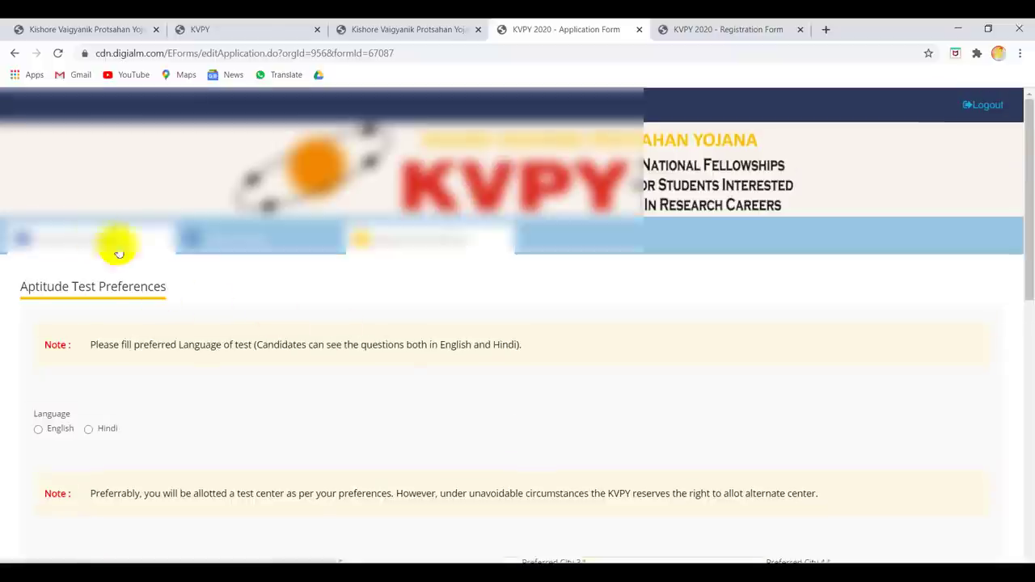
scroll(267, 365, down, 5)
click(268, 365)
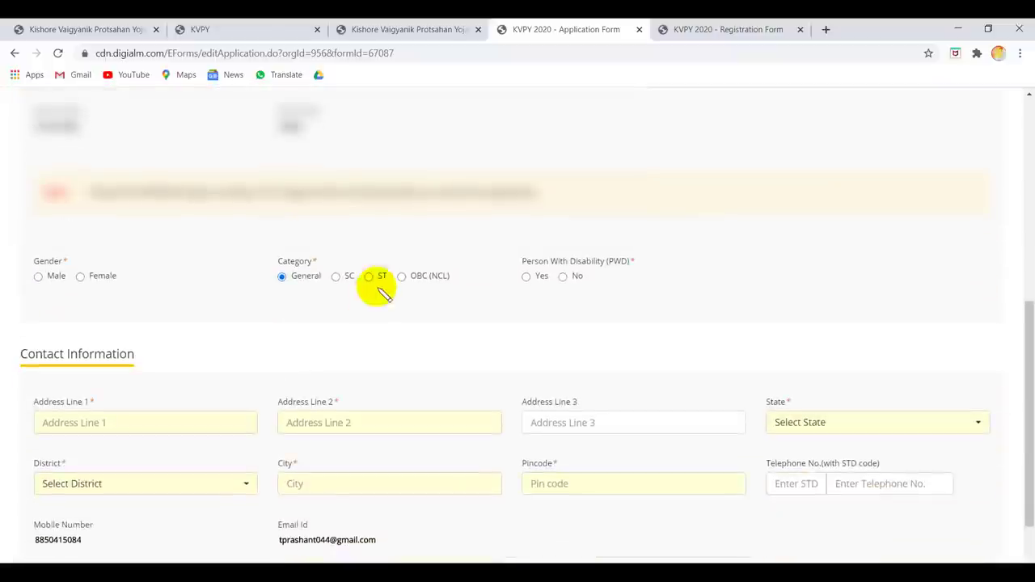
click(336, 276)
- Reopen the upload and test preference page and check the required uploads and payment amount for the SC category
scroll(477, 169, up, 5)
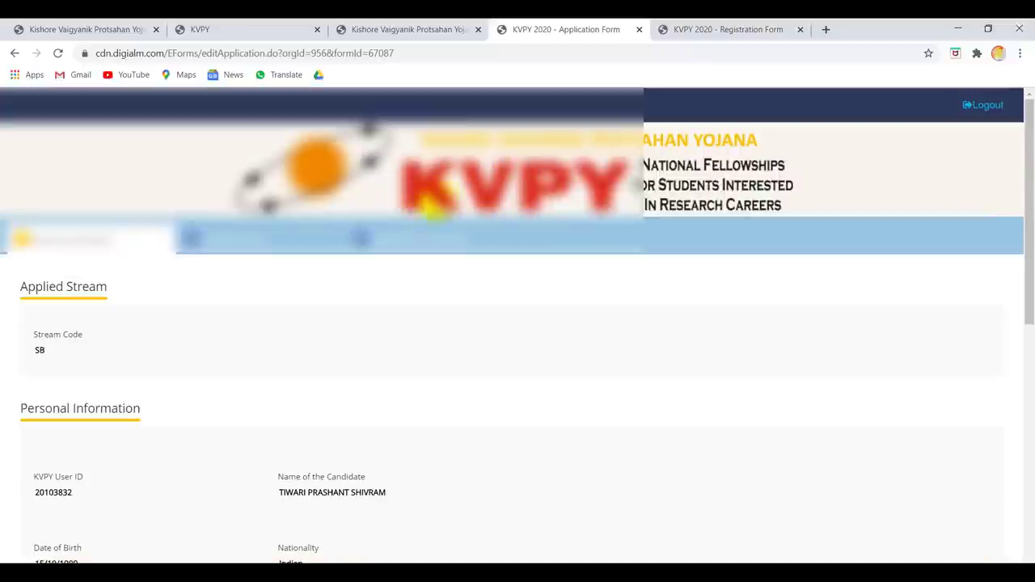
click(407, 235)
scroll(404, 421, down, 10)
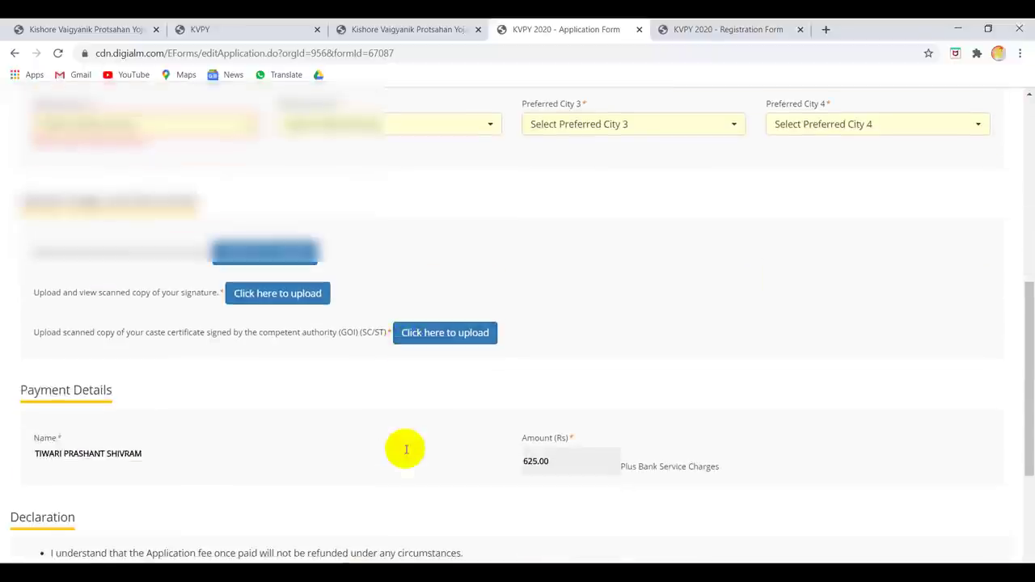
click(406, 451)
click(504, 451)
scroll(566, 356, down, 2)
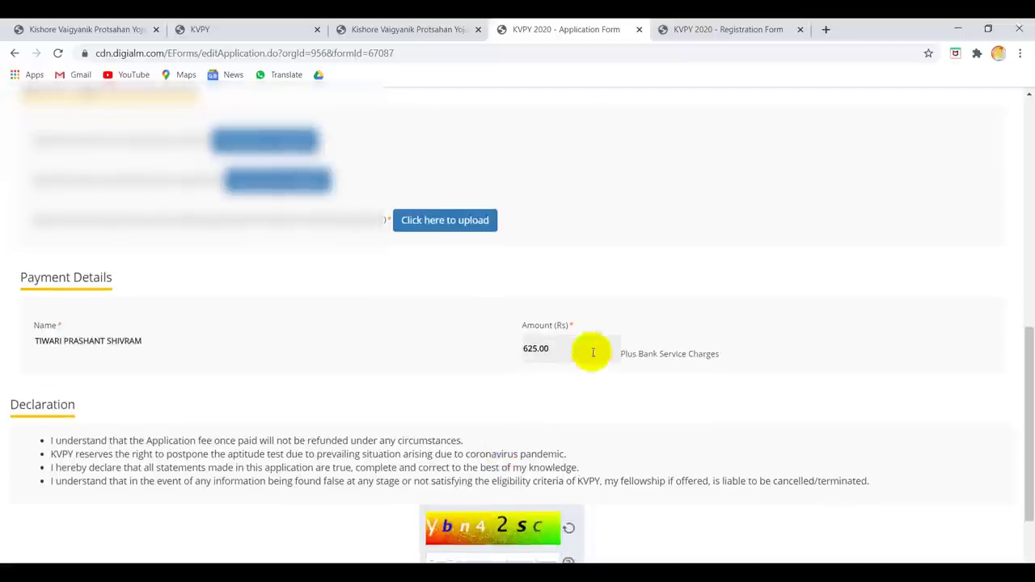
scroll(536, 347, down, 2)
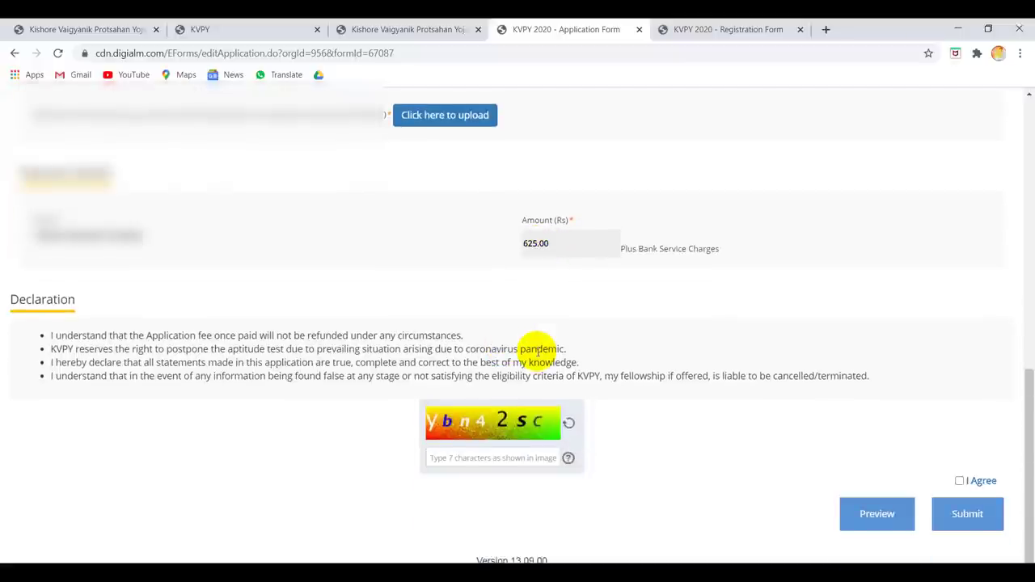
- View the captcha entry field below the declaration and accept the declaration with I Agree
click(464, 457)
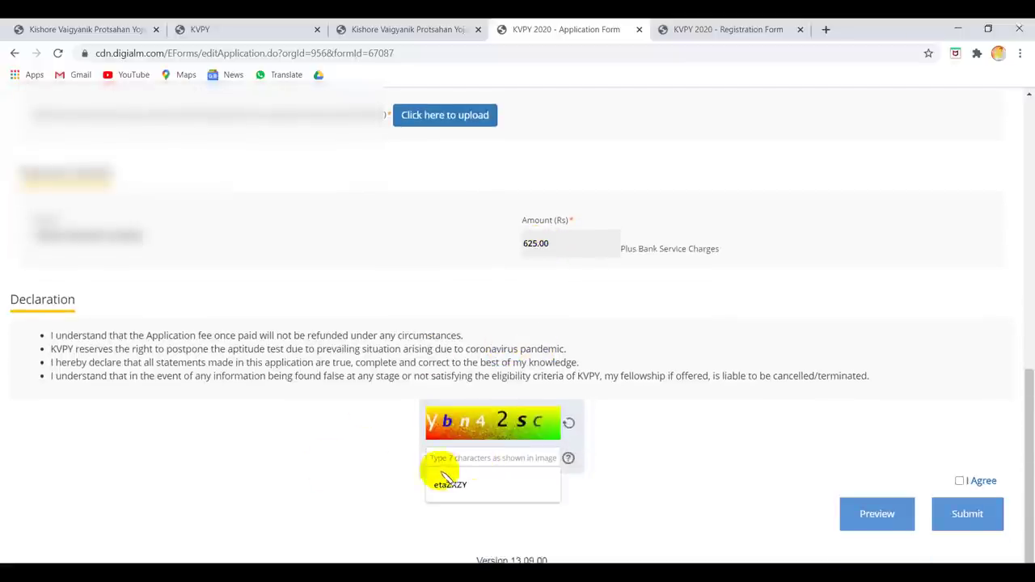
click(961, 480)
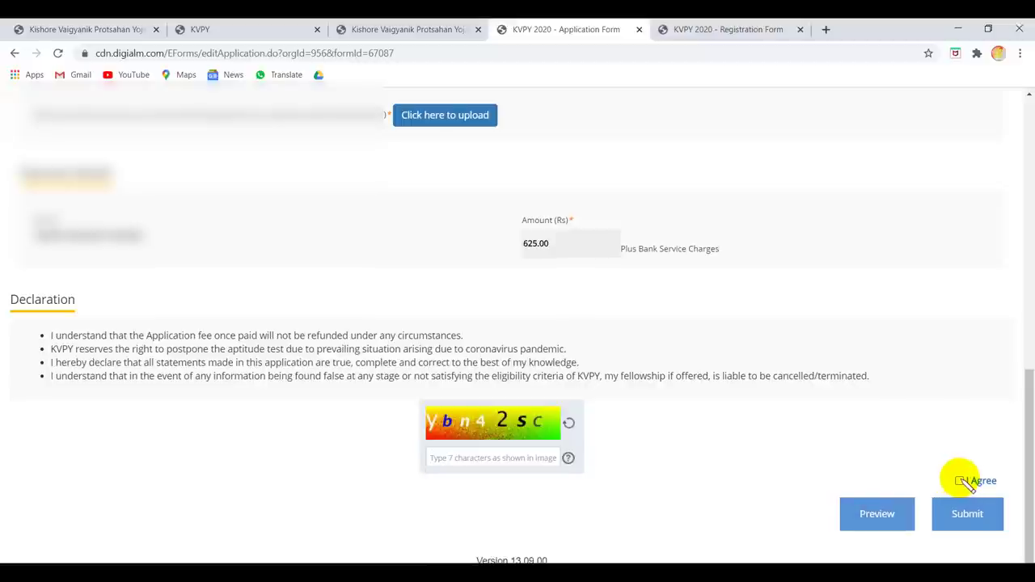
click(961, 481)
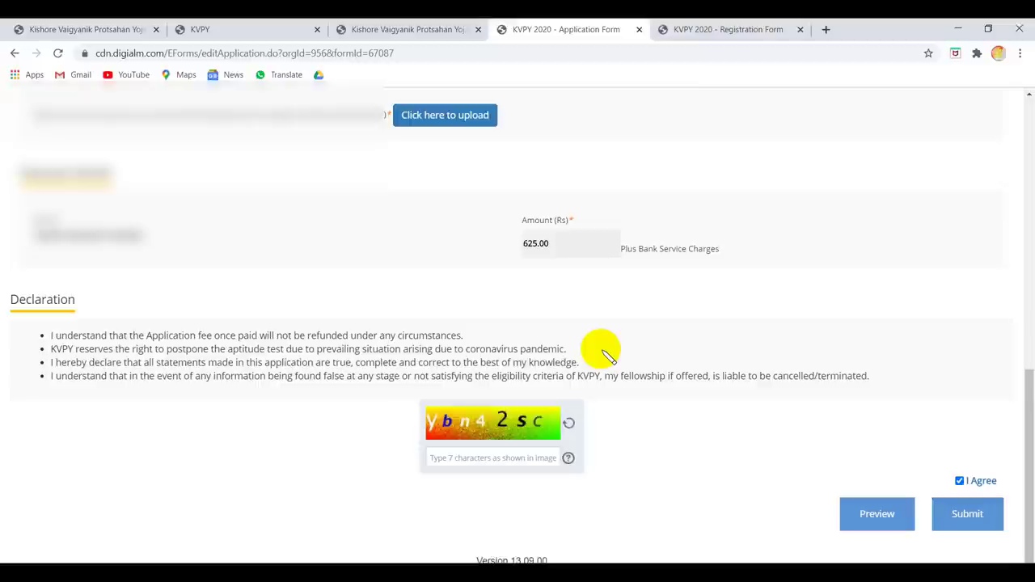
- Review the whole upload and test preference page, from the aptitude test preferences to the payment details and declaration
scroll(603, 352, up, 1)
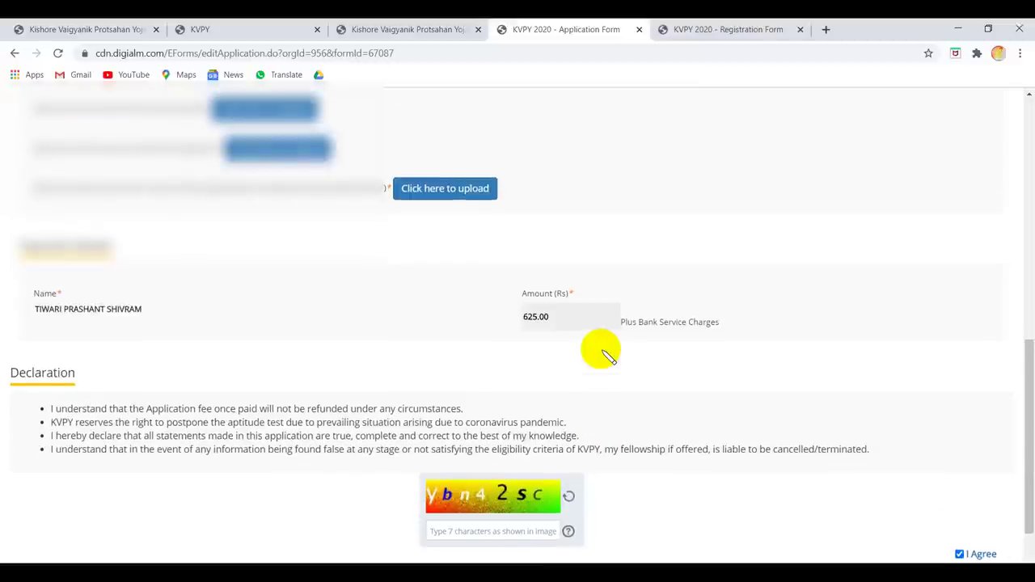
scroll(603, 352, up, 1)
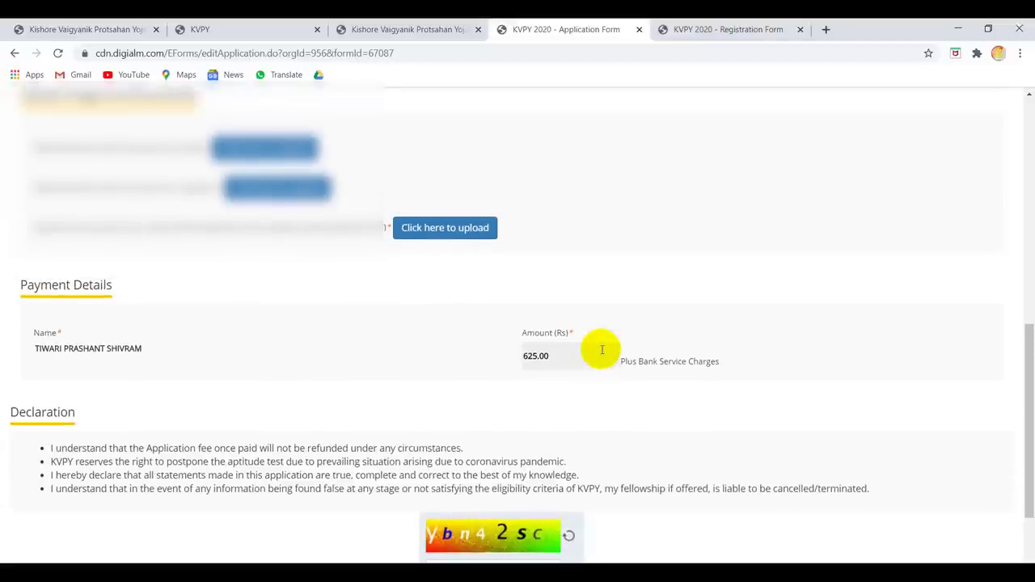
scroll(602, 350, up, 10)
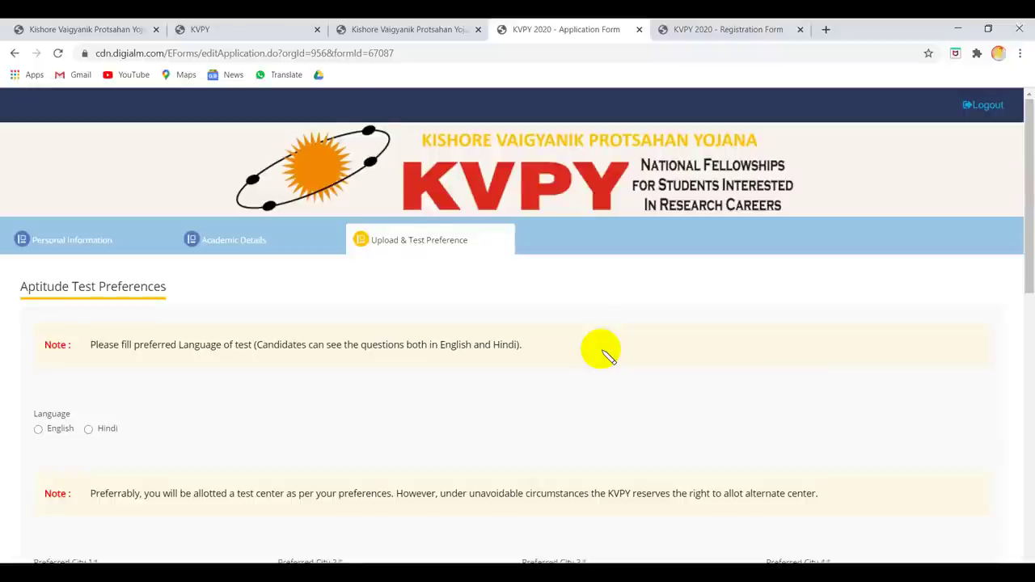
scroll(603, 352, down, 10)
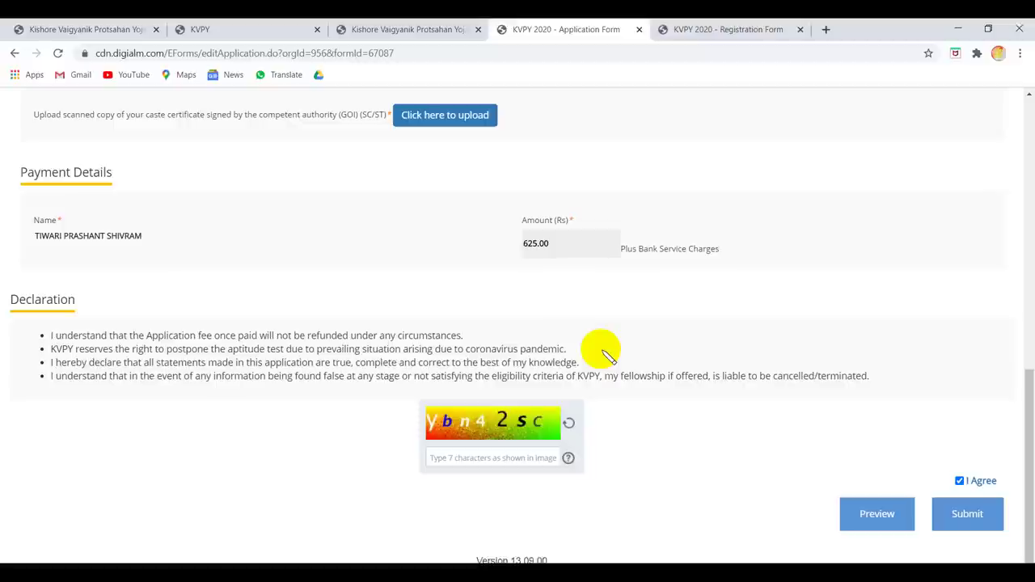
scroll(602, 353, up, 15)
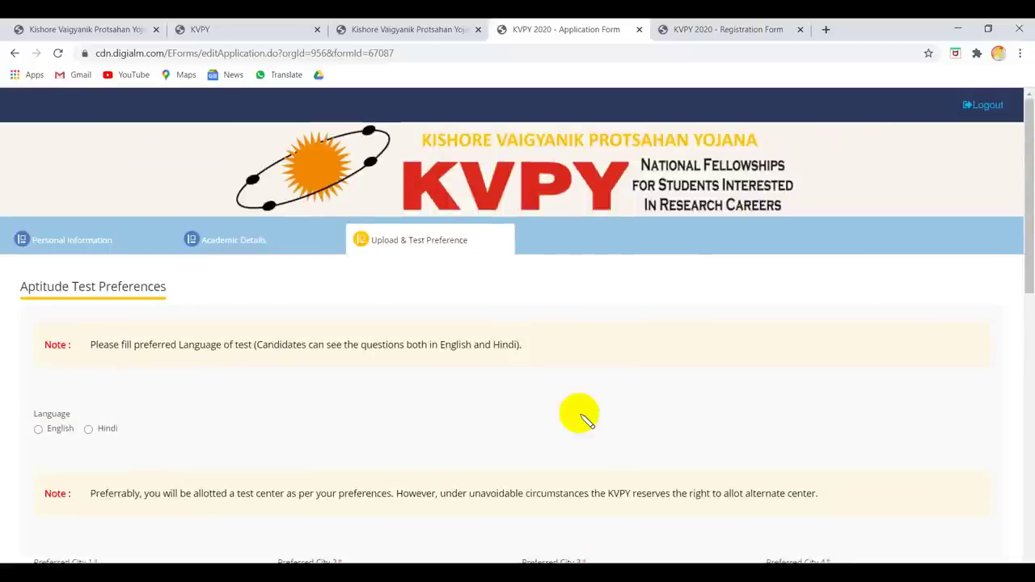